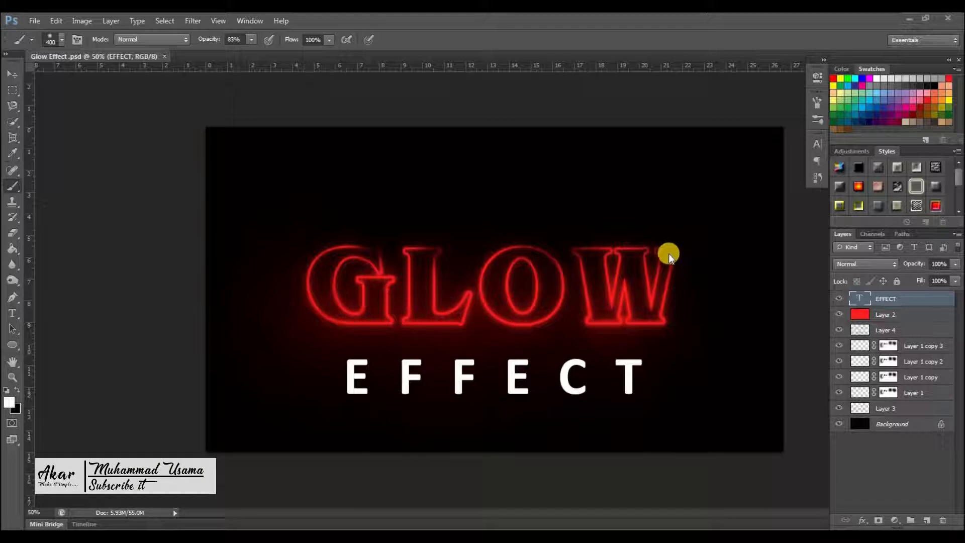
Create a new 1920 × 1080 pixel RGB document at 72 pixels/inch, filled with the black background color
click(32, 22)
click(44, 34)
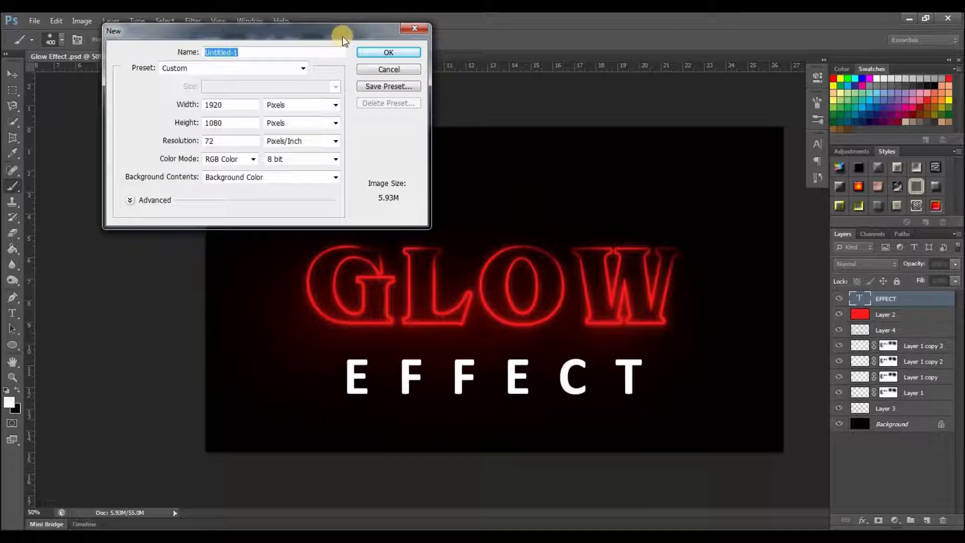
click(376, 50)
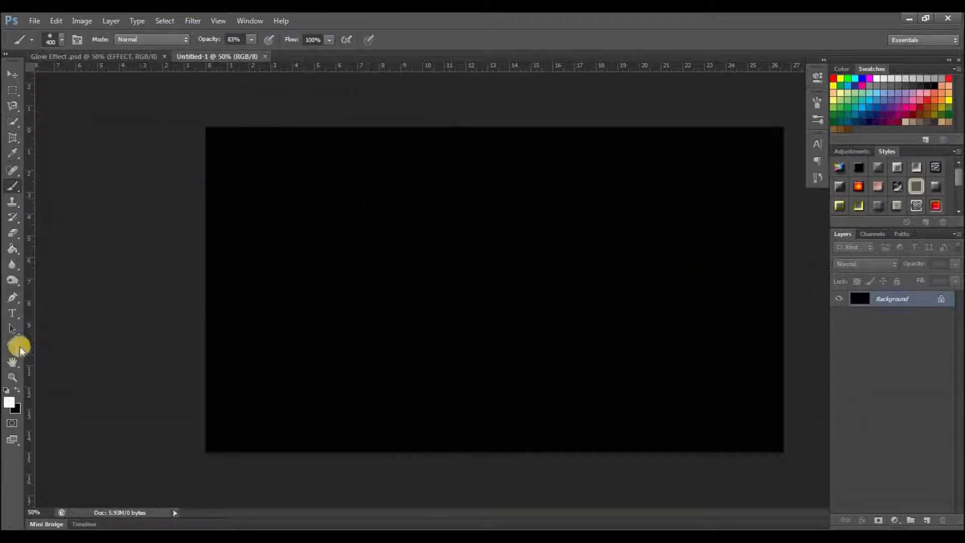
Add the text GLOW near the middle of the canvas in white Benguiat at 180.12 pt
click(12, 316)
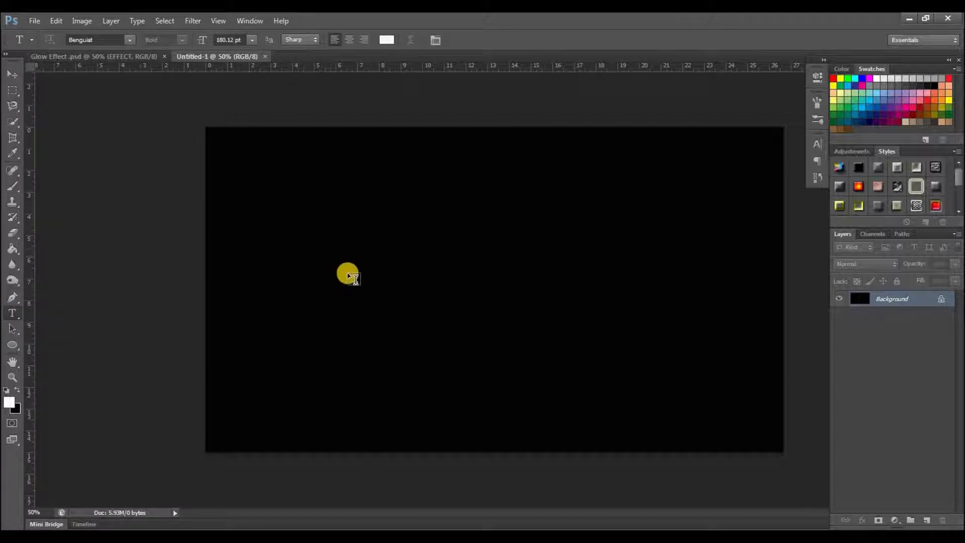
click(350, 294)
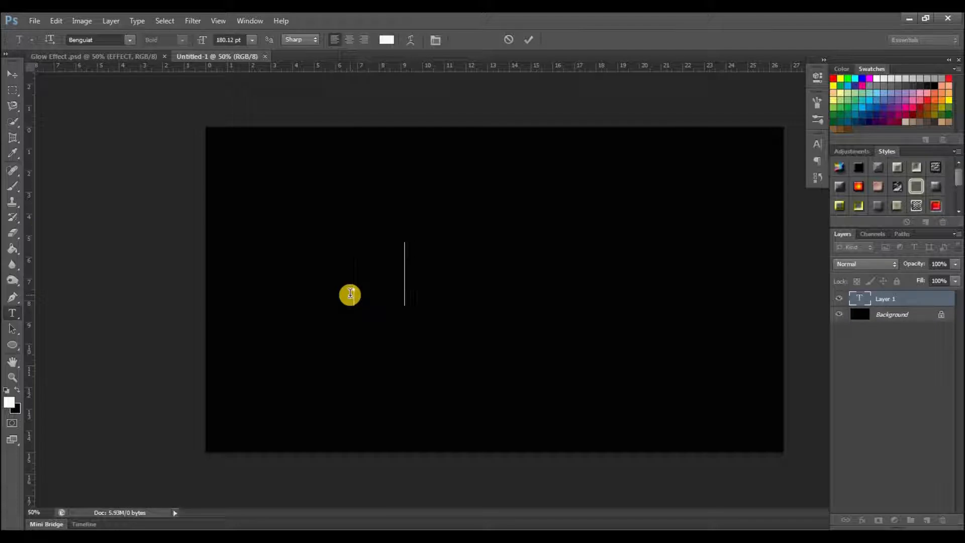
text(G)
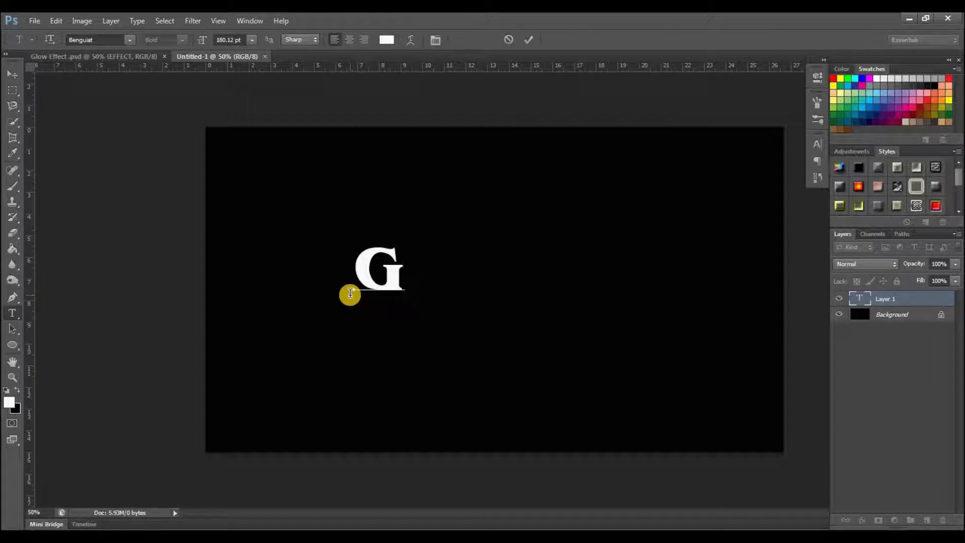
text(LOW)
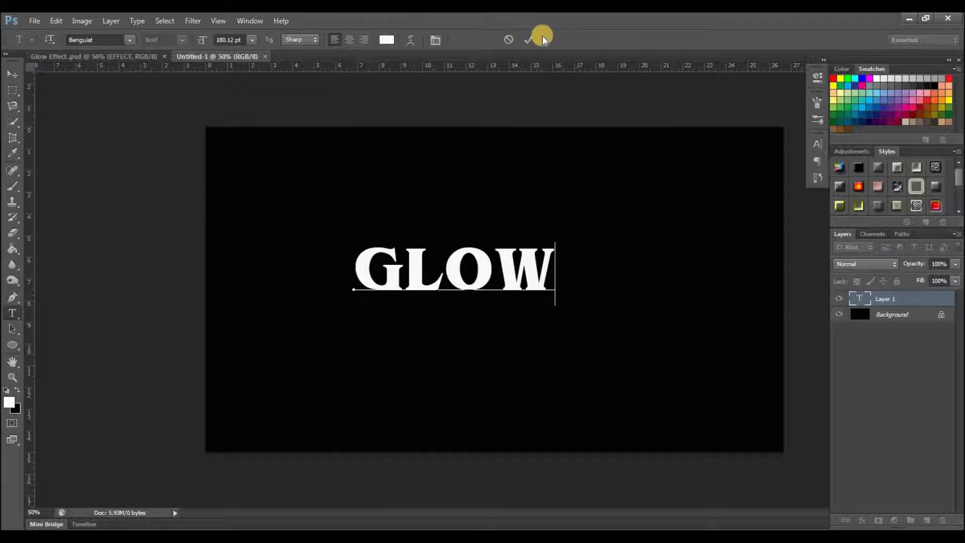
click(534, 39)
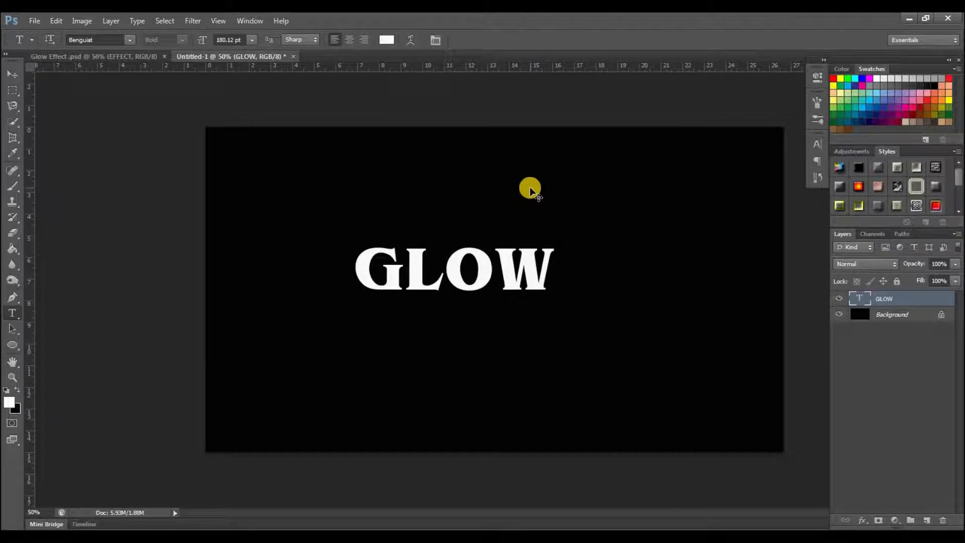
Scale the GLOW text up proportionally from its center to about 220%
key(ctrl+t)
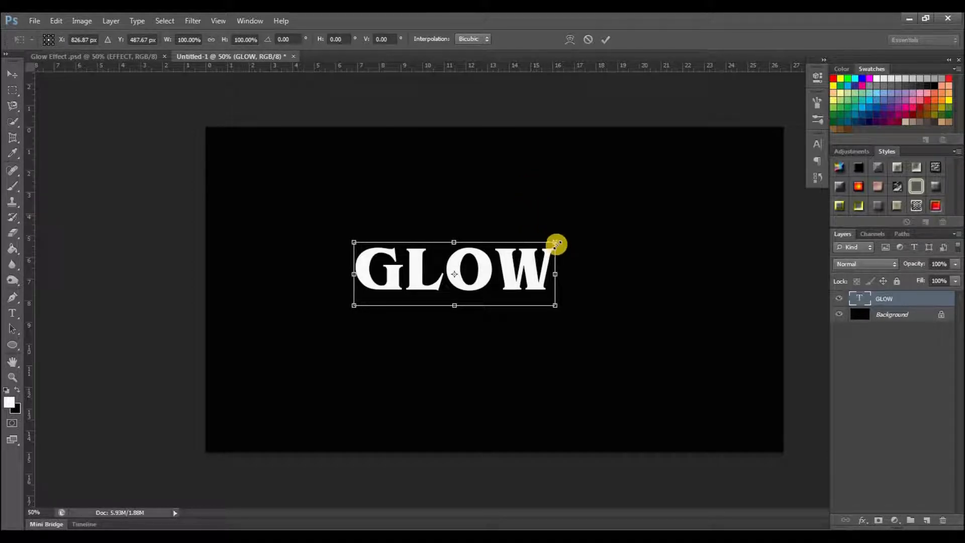
drag(556, 244, 667, 172)
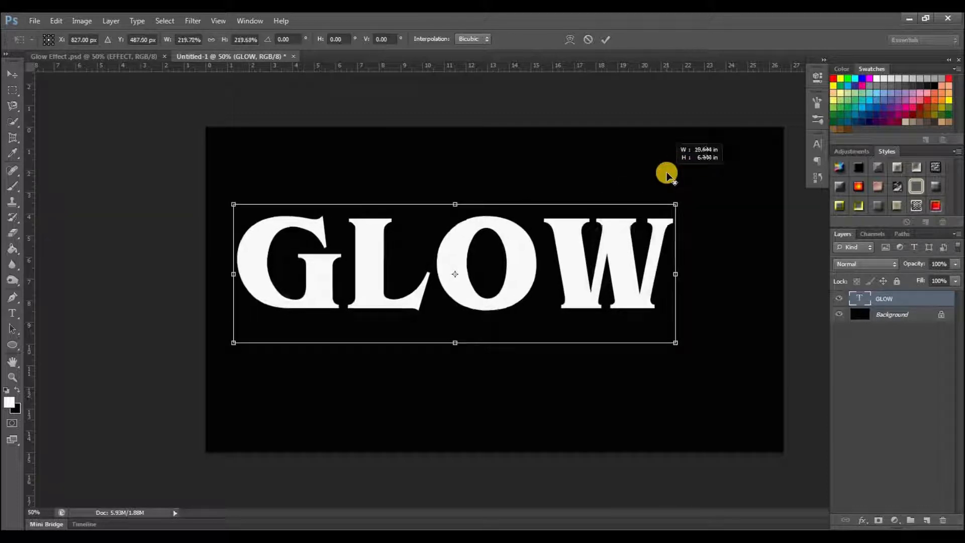
click(605, 38)
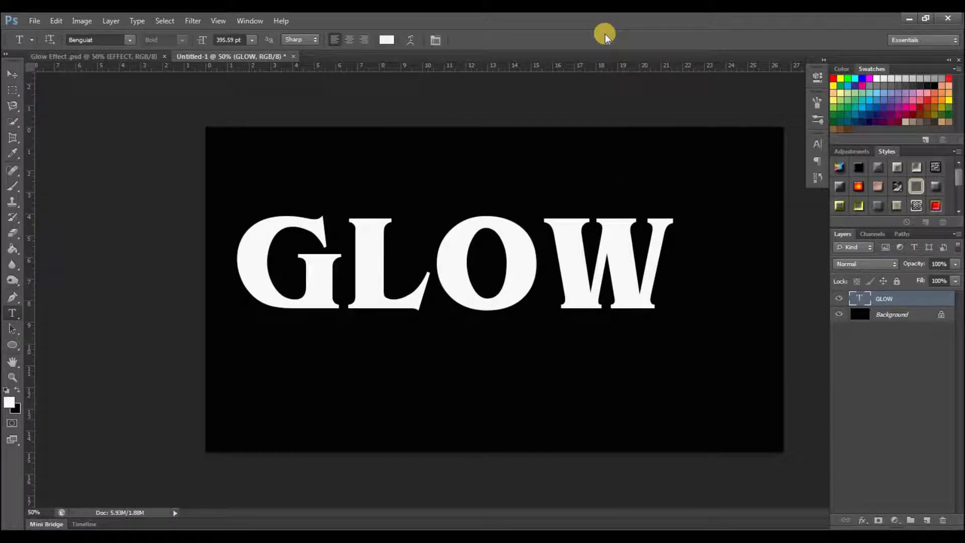
Center the GLOW text horizontally and vertically on the whole canvas, and clear the selection
key(ctrl+a)
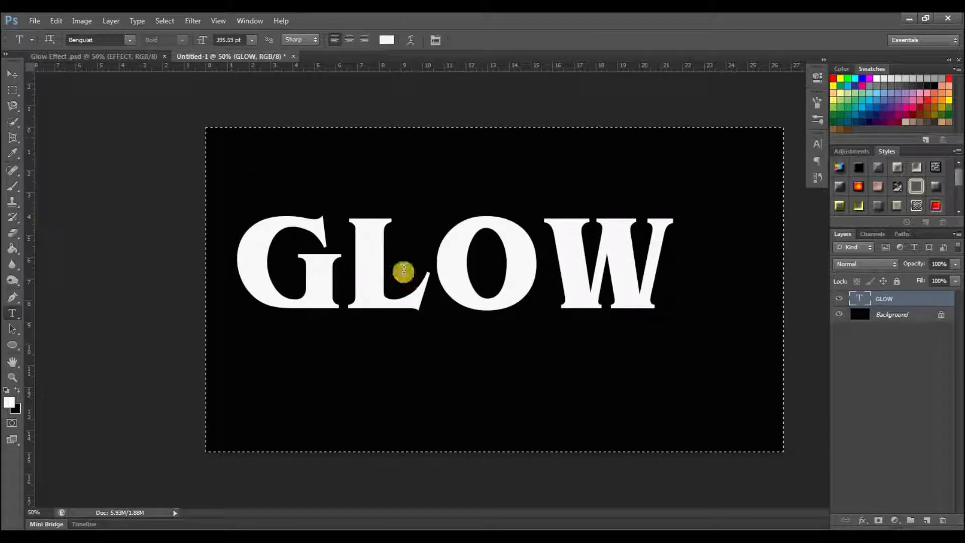
click(13, 73)
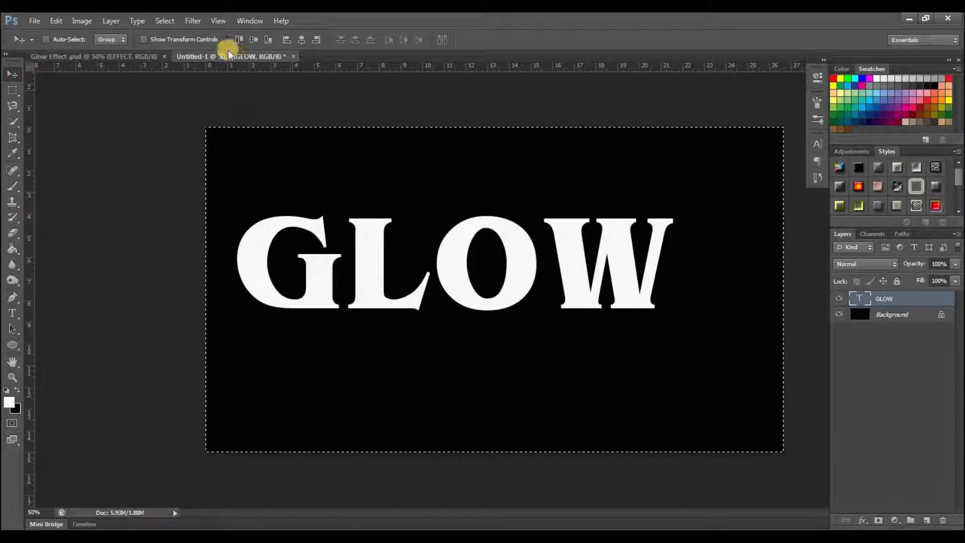
click(300, 38)
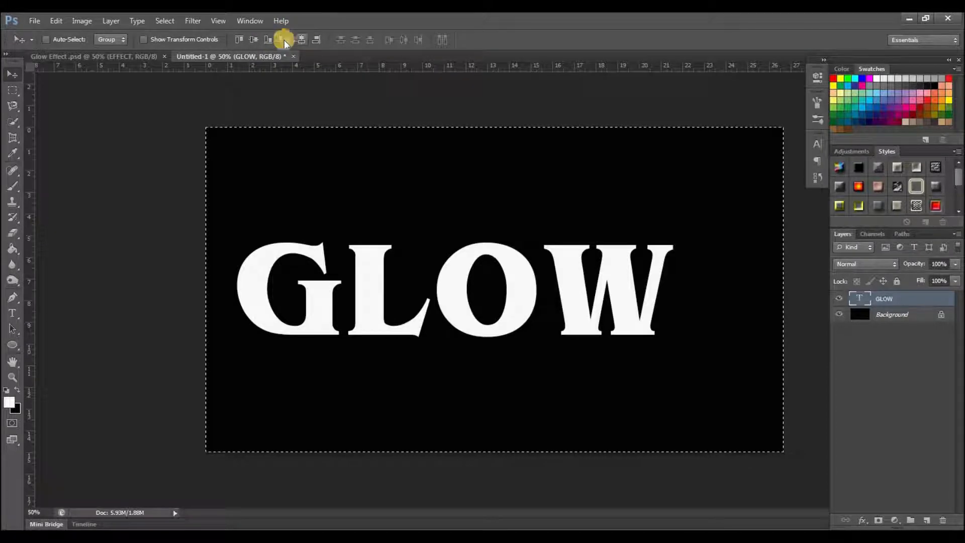
click(251, 42)
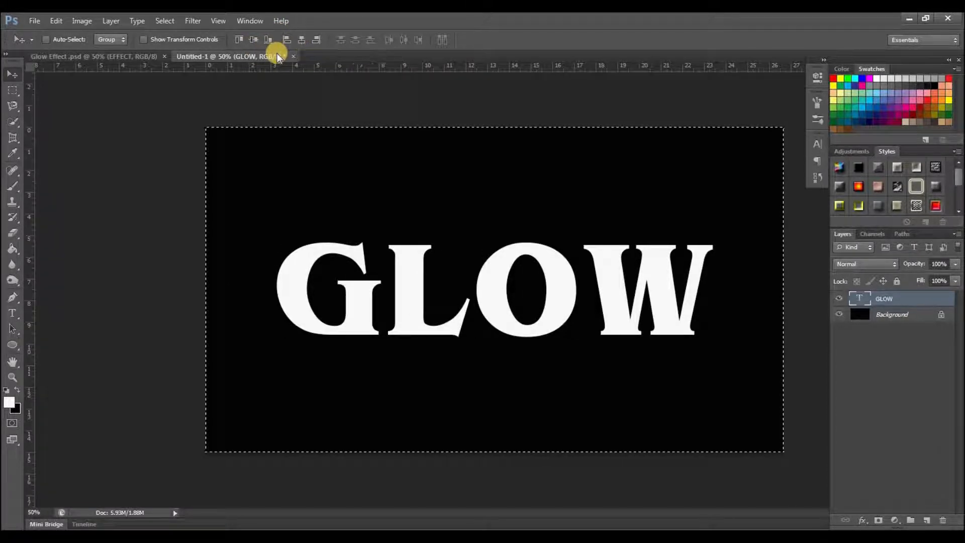
key(ctrl+d)
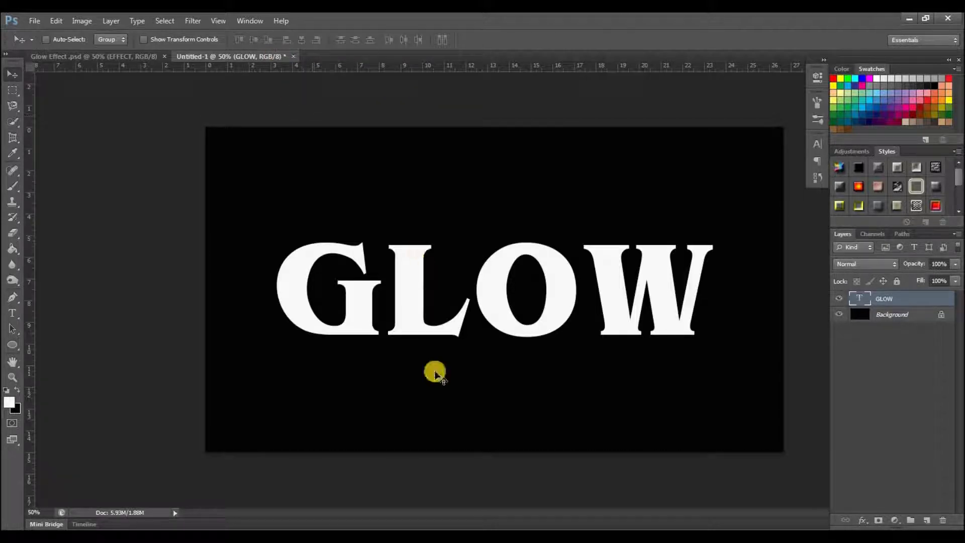
Give the GLOW text layer an outside stroke of 7 px in near-white (#fefdfd)
right_click(883, 299)
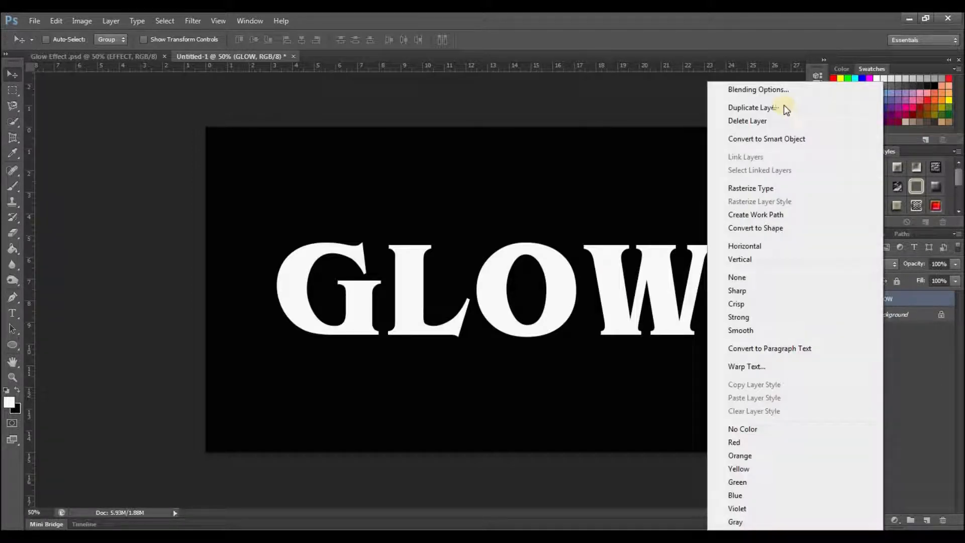
click(765, 92)
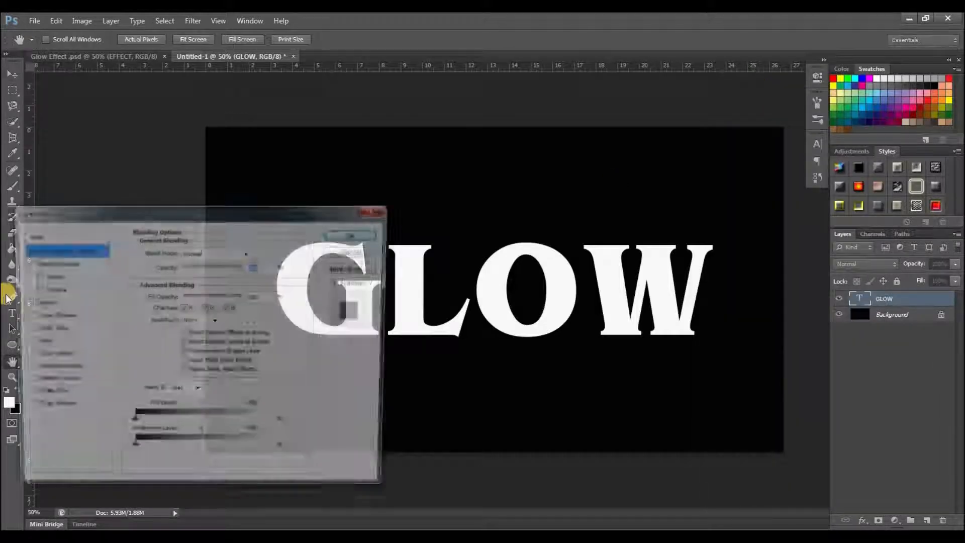
click(40, 303)
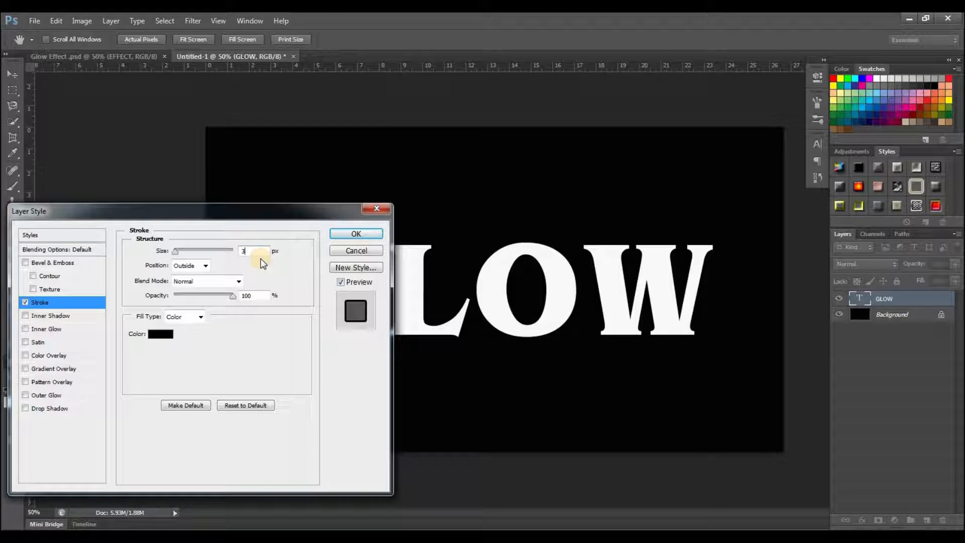
text(7)
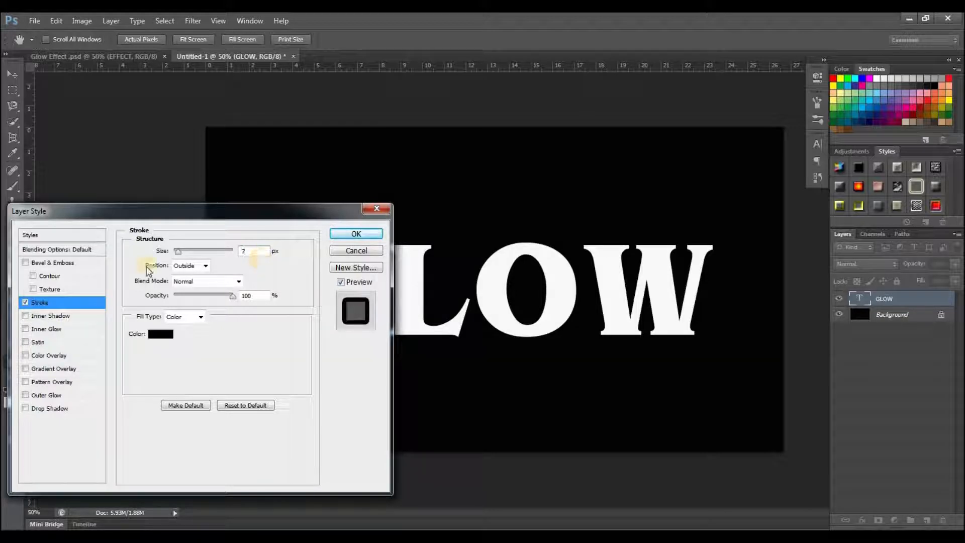
click(156, 335)
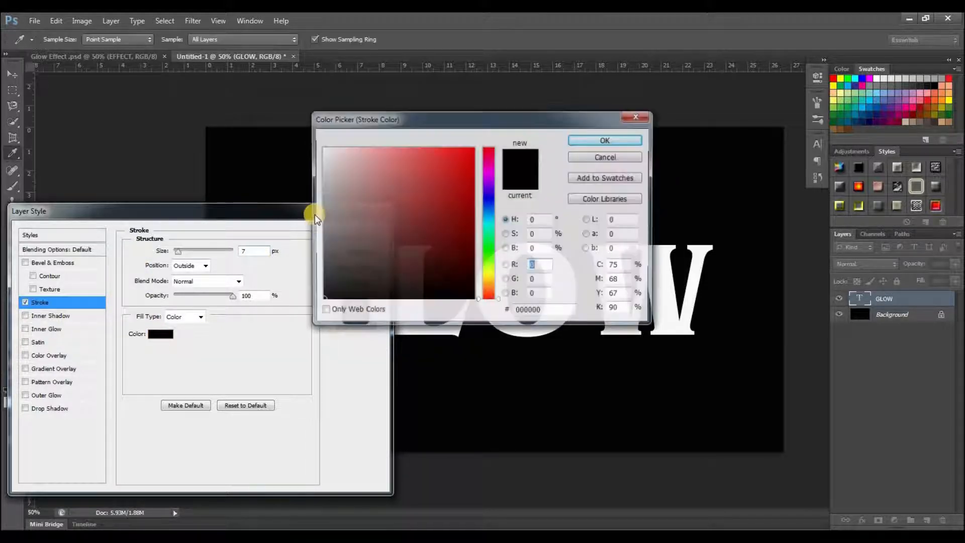
click(320, 148)
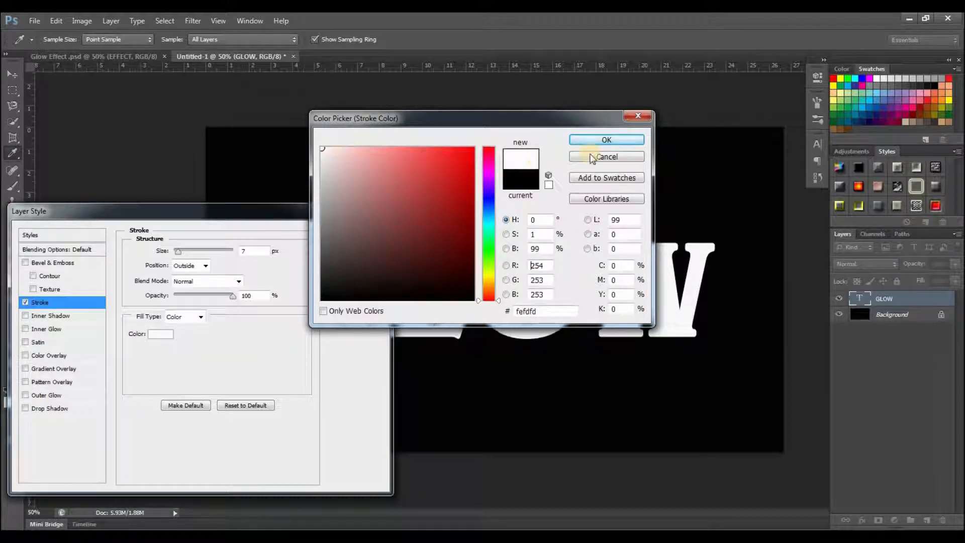
click(608, 141)
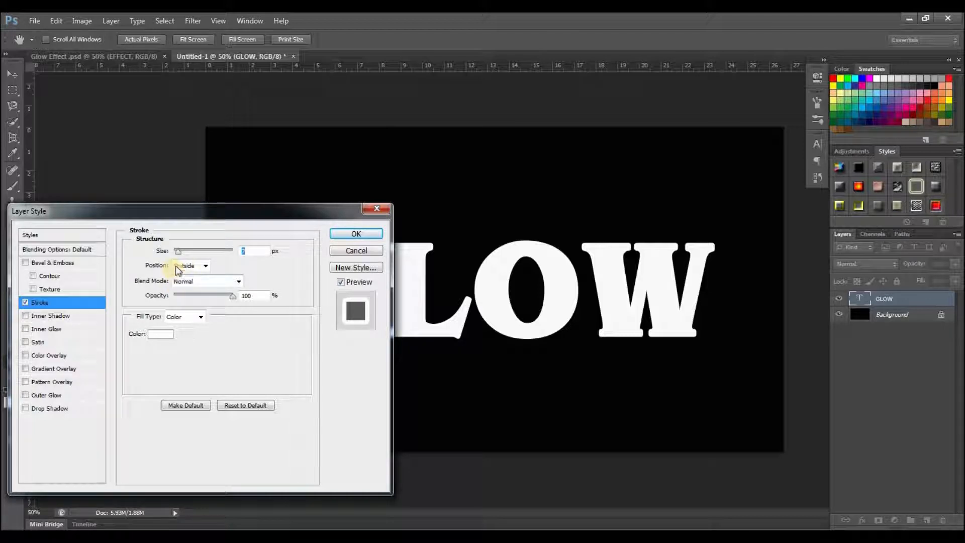
click(339, 237)
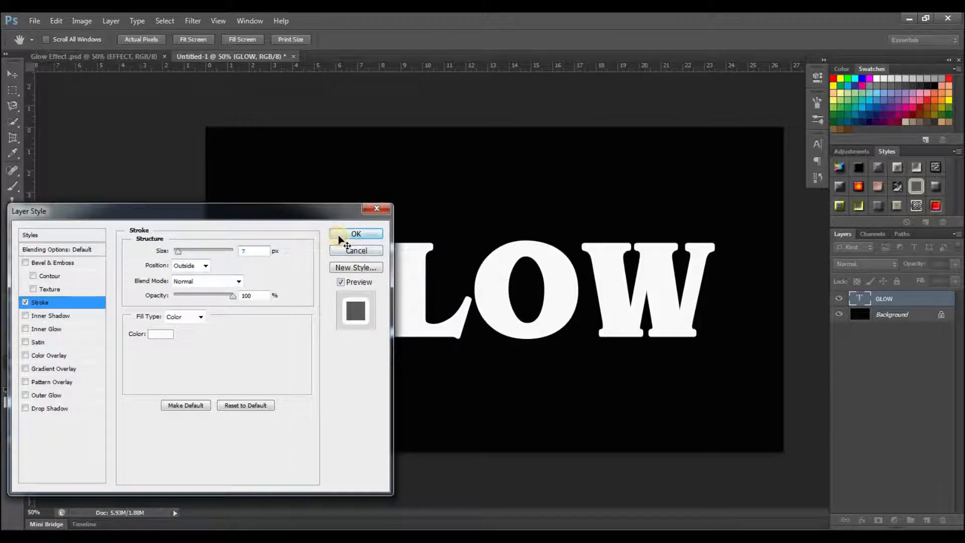
Set the GLOW layer's fill to 0% and deselect the layer
click(956, 281)
drag(957, 295, 642, 317)
click(915, 464)
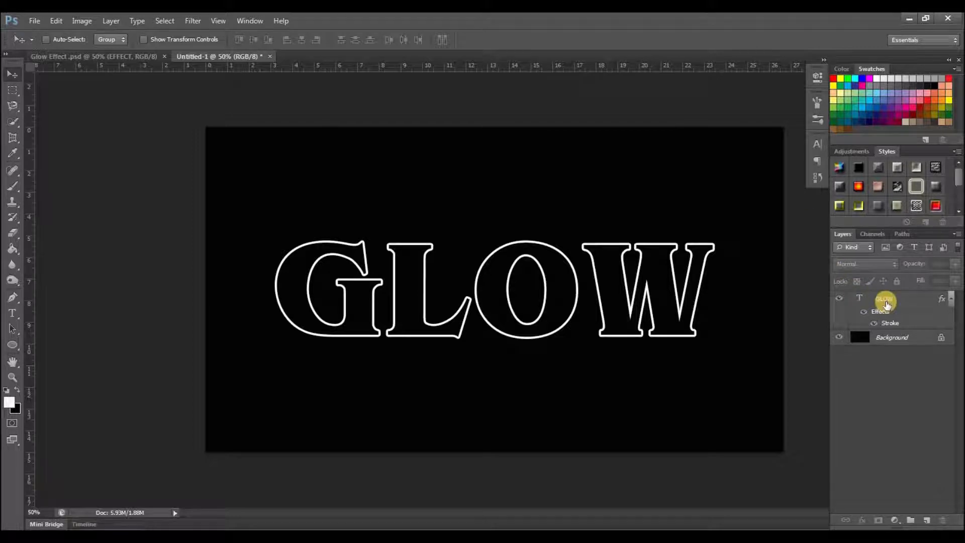
Create an empty layer above the GLOW text layer and merge the two layers
click(886, 302)
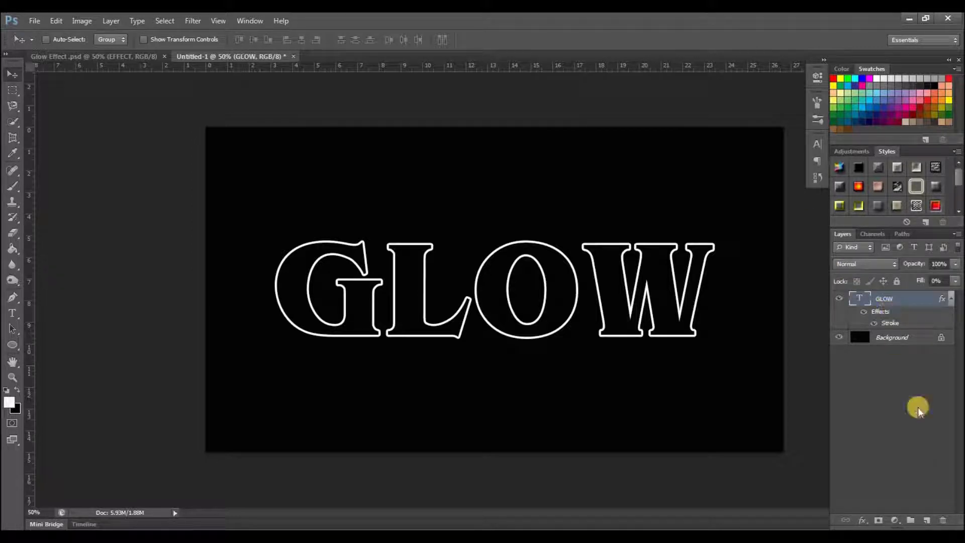
click(927, 521)
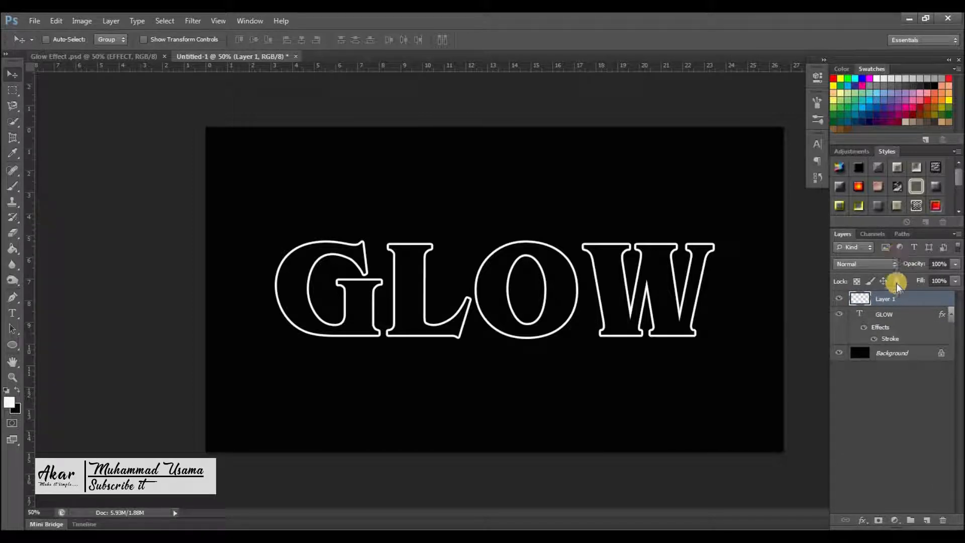
ctrl+click(894, 313)
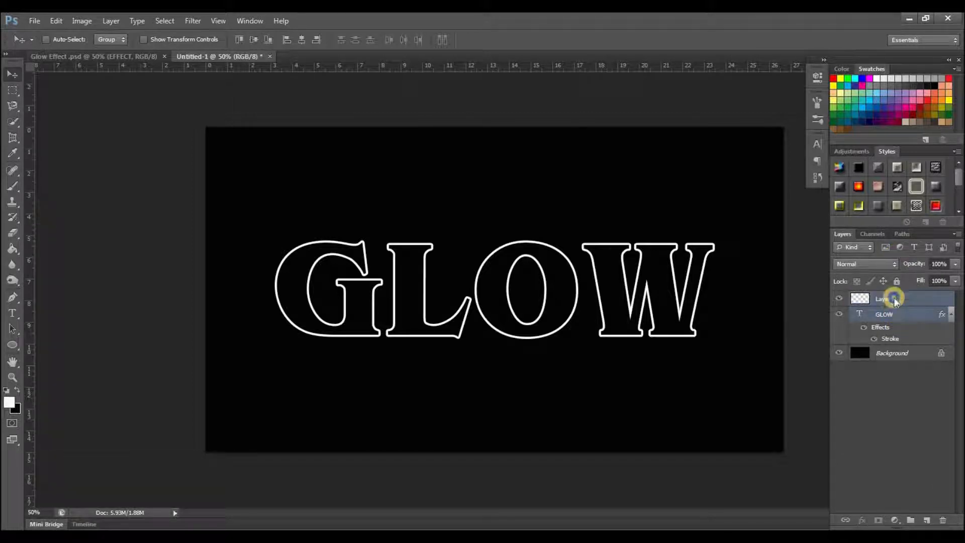
right_click(889, 308)
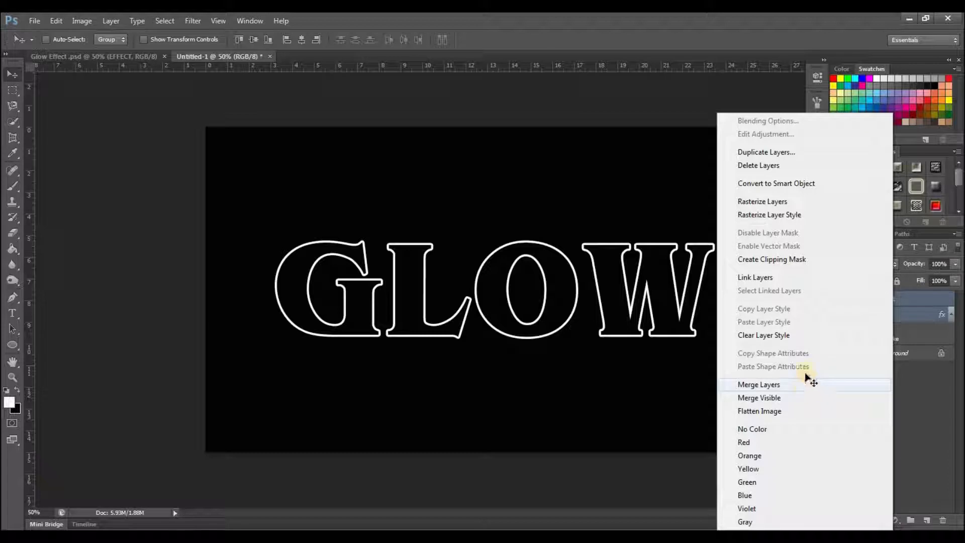
click(804, 385)
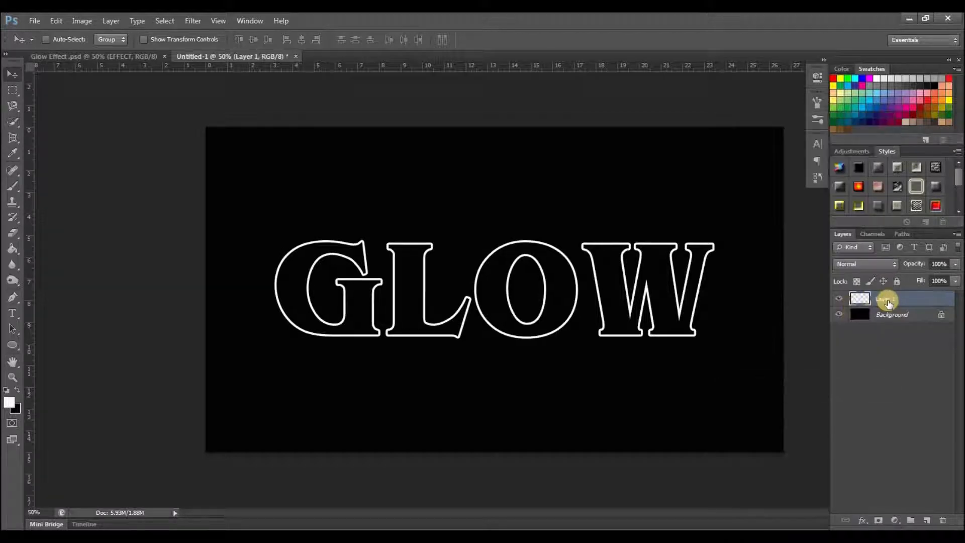
Add a layer mask to the merged outline layer and paint black across the letters' upper edges with a 500 px soft brush at 83% opacity
click(879, 521)
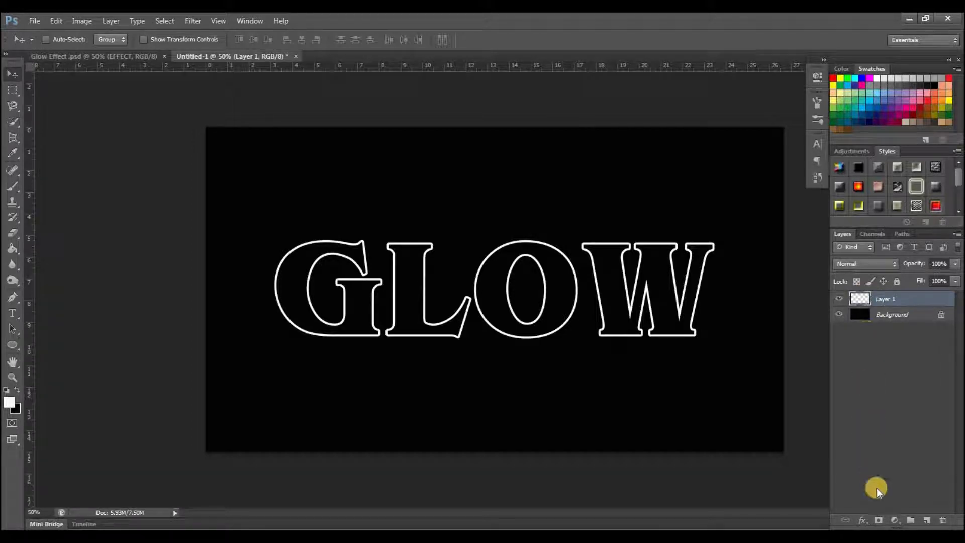
click(878, 521)
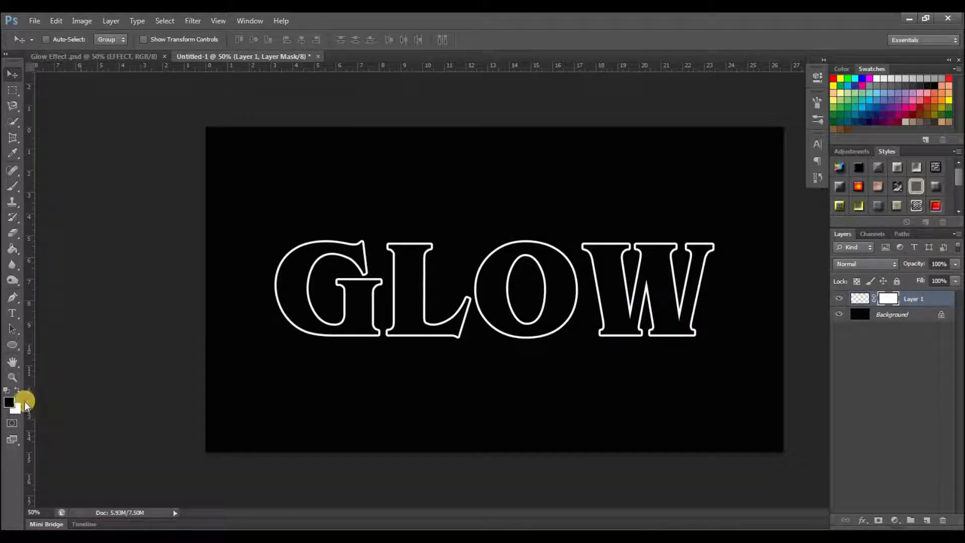
click(13, 186)
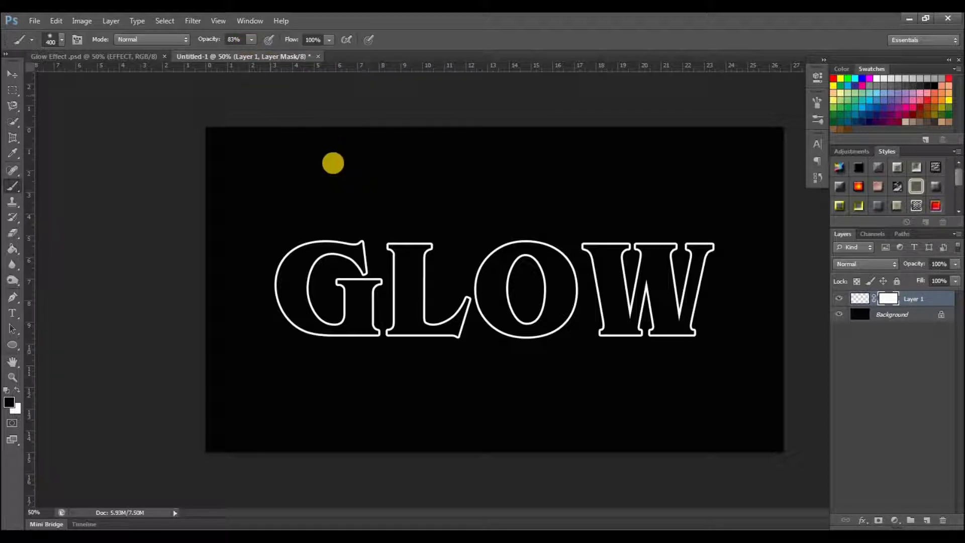
key(bracketright)
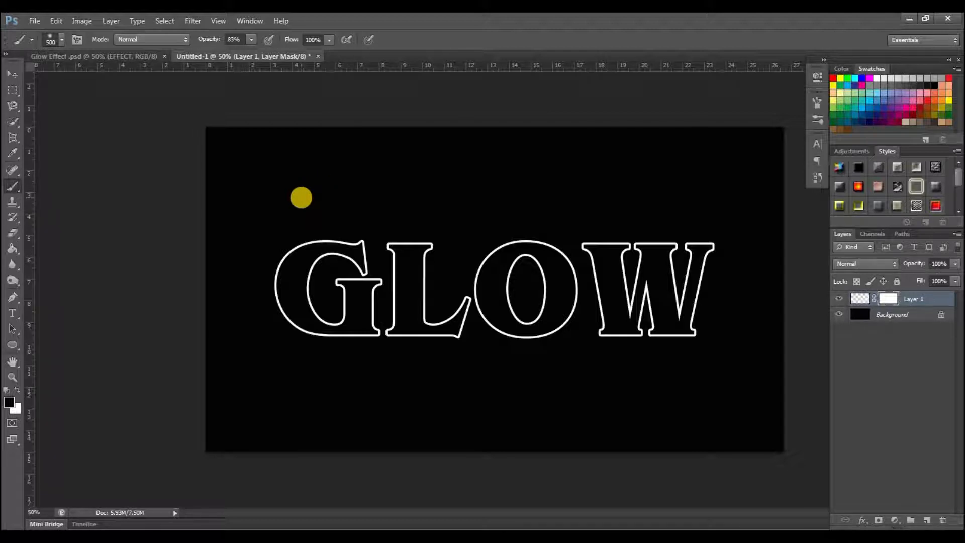
drag(320, 203, 379, 205)
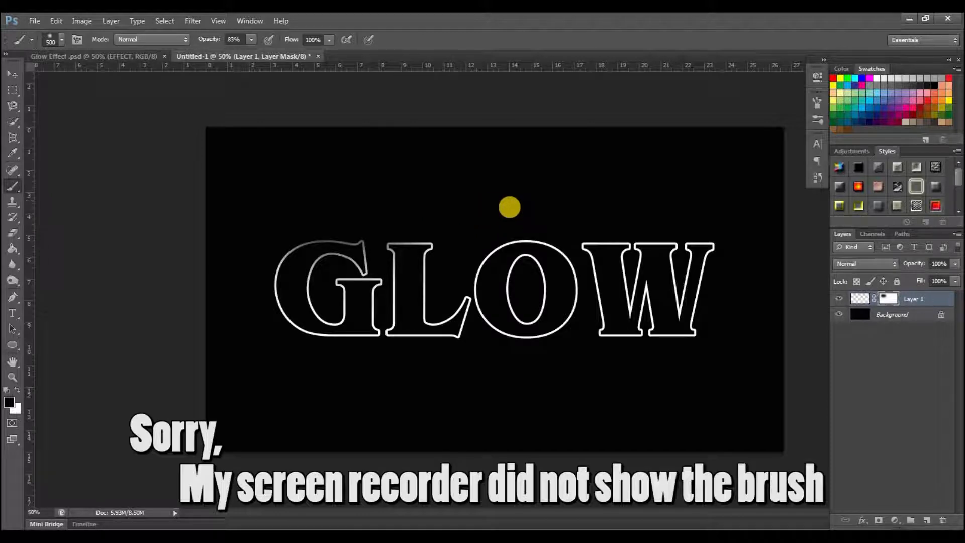
drag(515, 200, 700, 214)
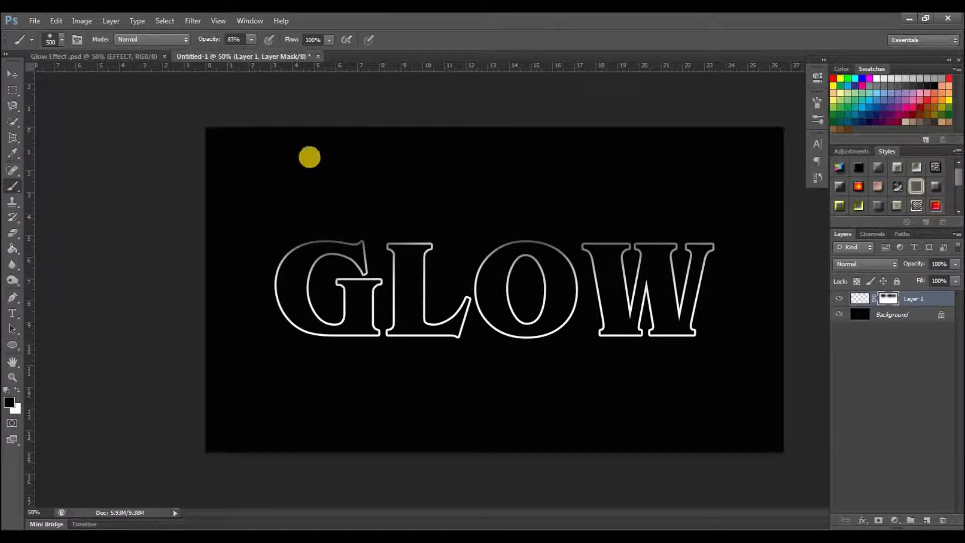
Paint black on the outline layer's mask over the upper outer corner of the W
click(733, 226)
click(750, 257)
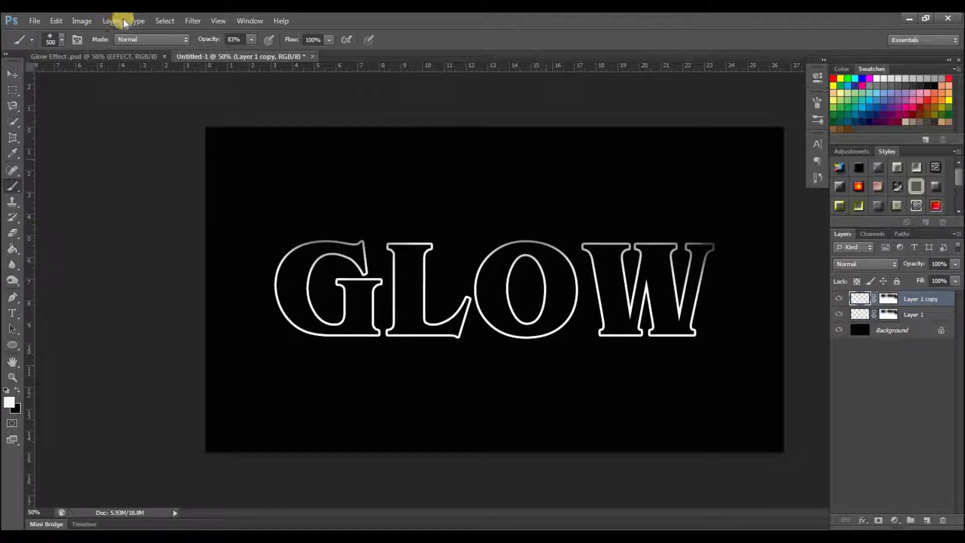
Duplicate the masked outline layer and apply a Gaussian Blur with a 5 px radius to the copy
click(192, 21)
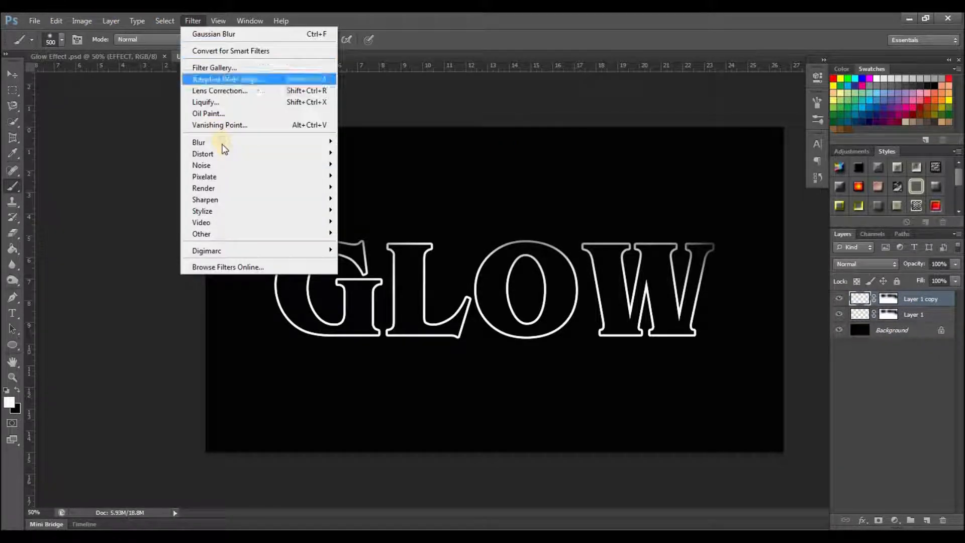
mouse_move(221, 142)
click(382, 226)
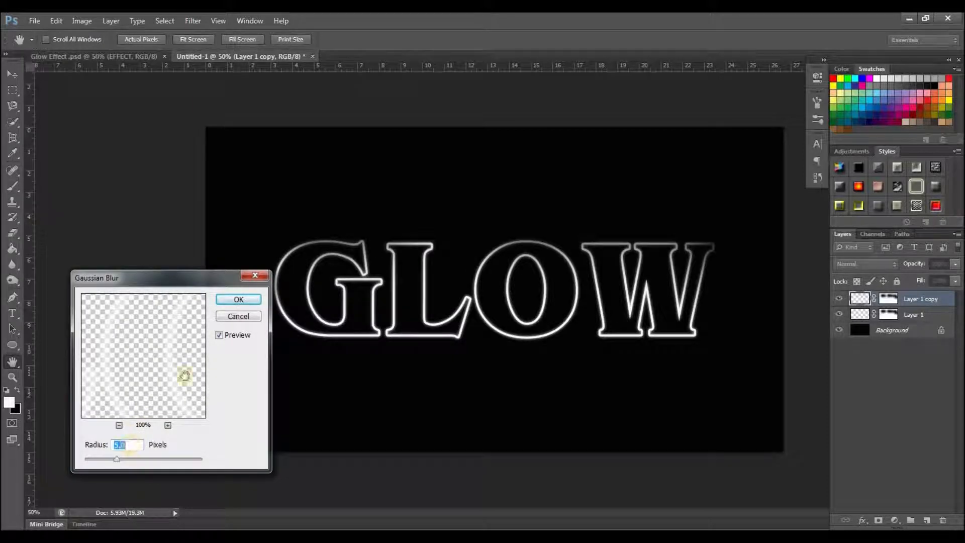
double_click(122, 446)
click(238, 300)
key(b)
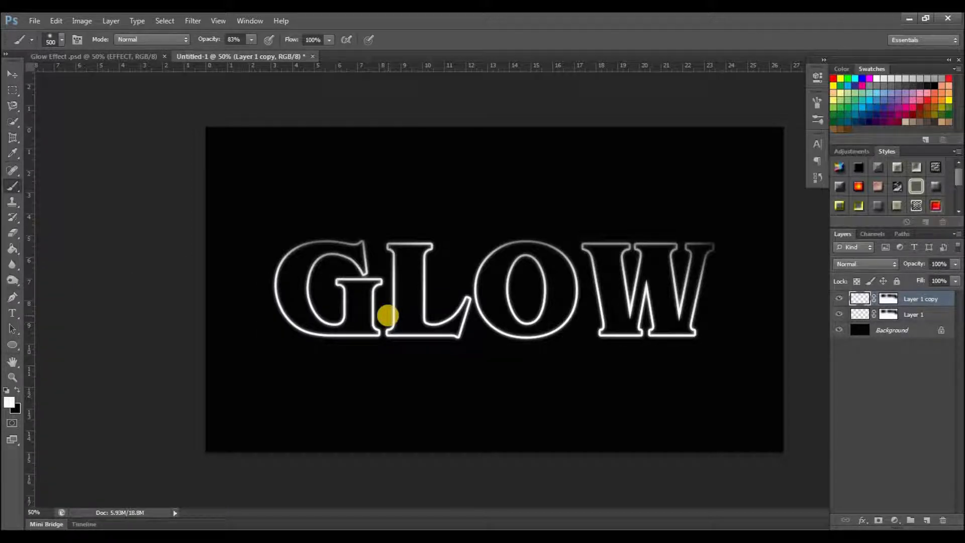
Duplicate the blurred outline layer and apply a Gaussian Blur of 15 px to the new copy
key(ctrl+j)
click(192, 20)
mouse_move(229, 151)
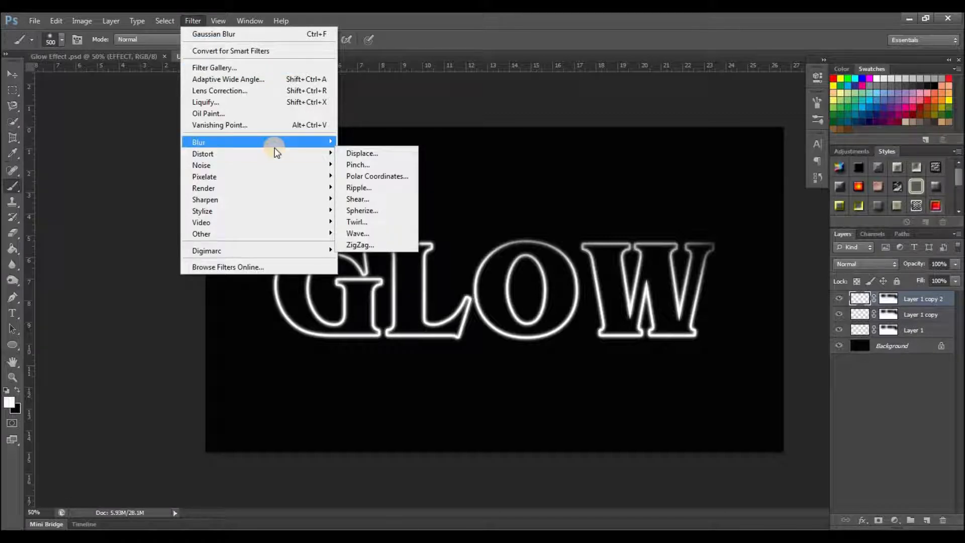
mouse_move(275, 143)
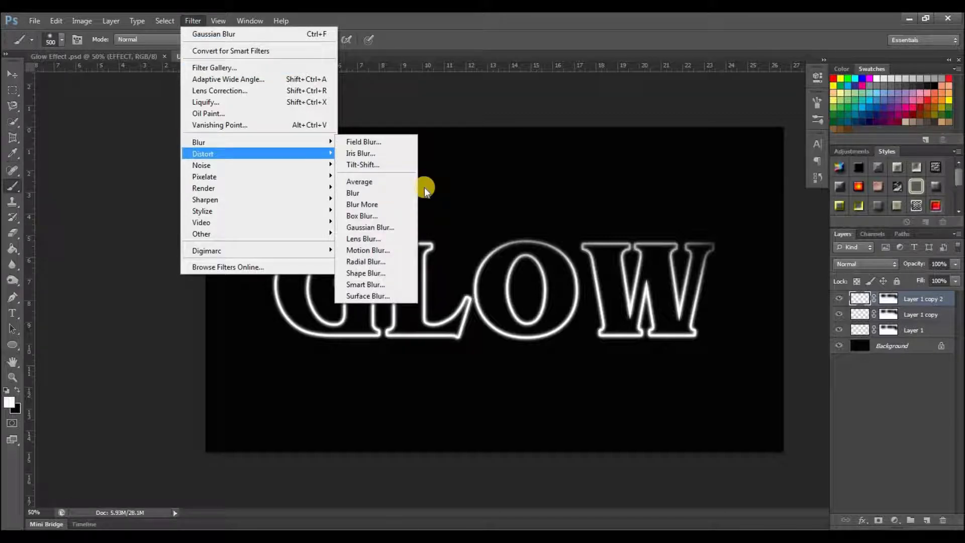
click(371, 227)
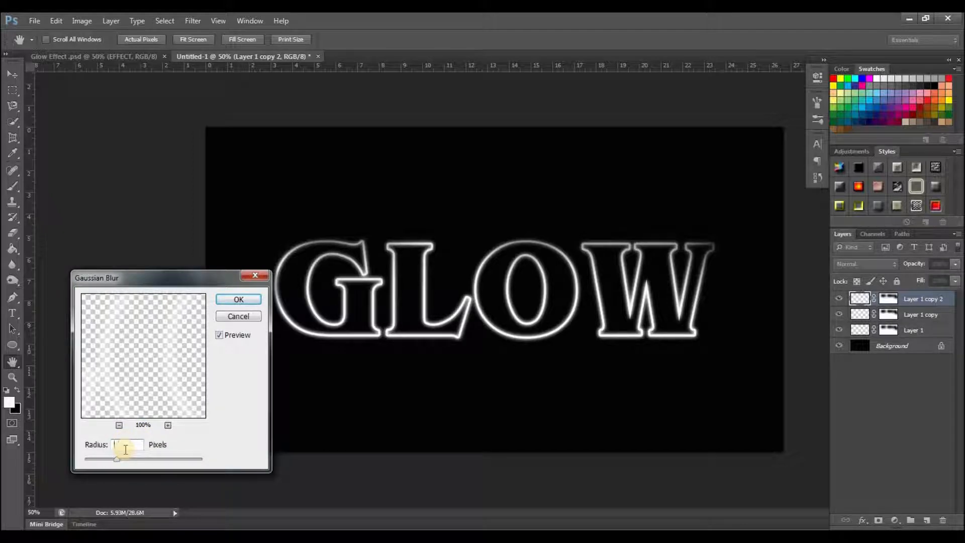
text(15)
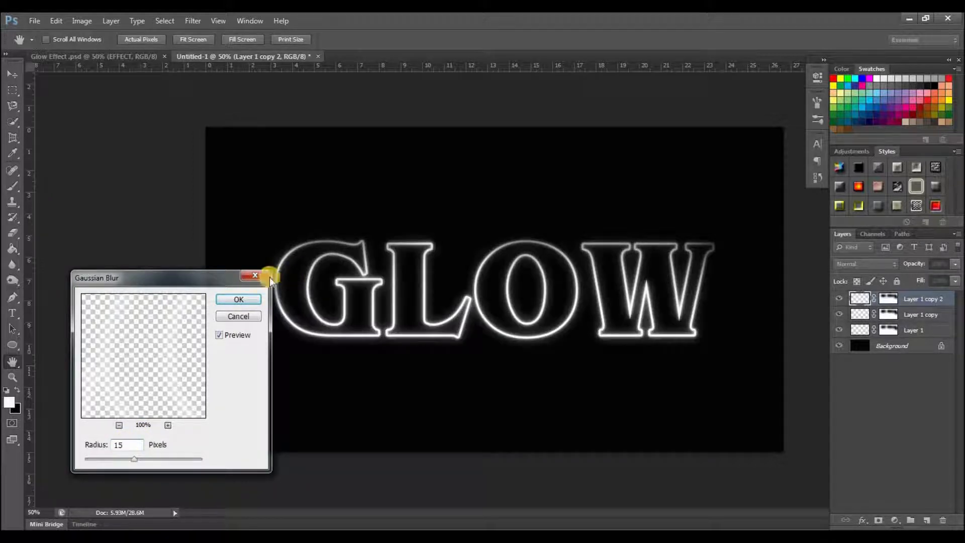
click(238, 299)
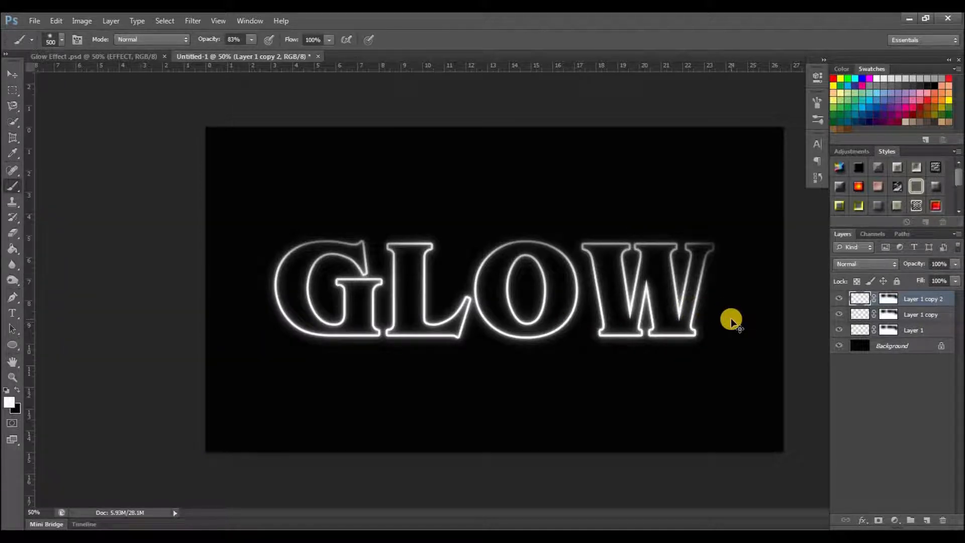
Duplicate the 15 px blurred layer and apply a Gaussian Blur of 30 px to the new copy
key(ctrl+j)
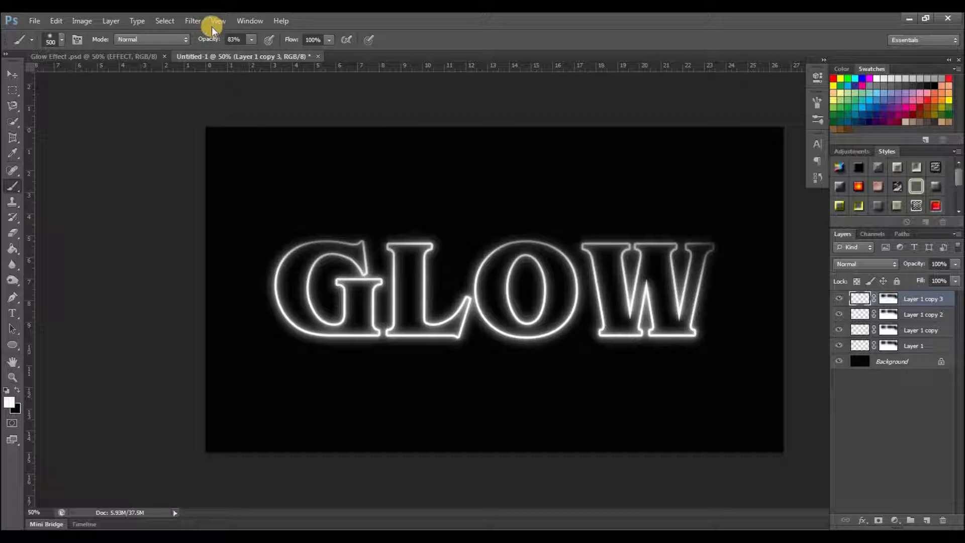
click(193, 23)
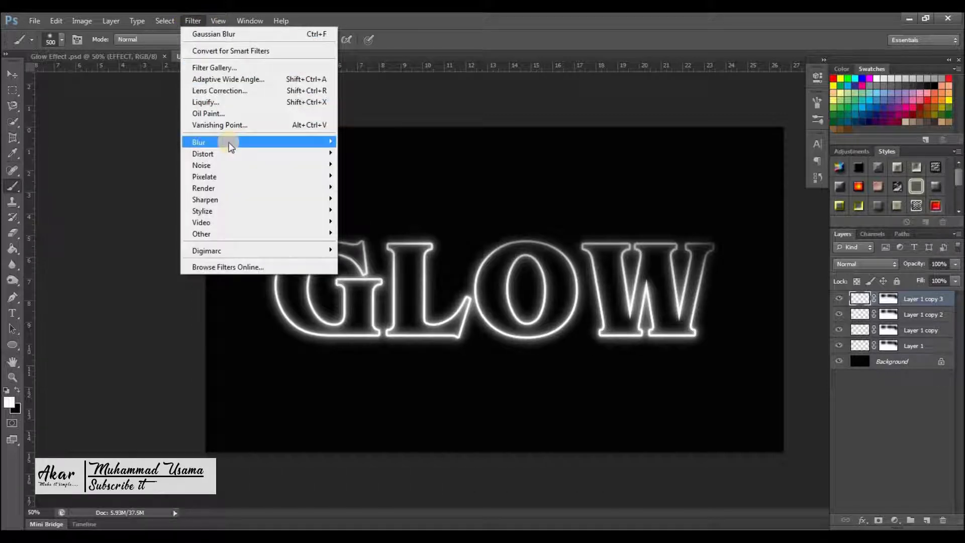
mouse_move(309, 146)
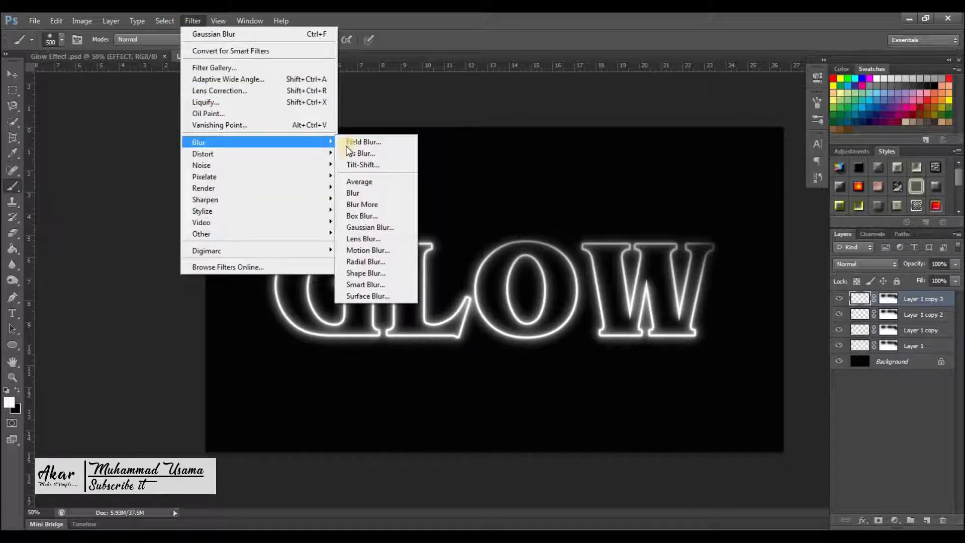
click(370, 227)
click(131, 445)
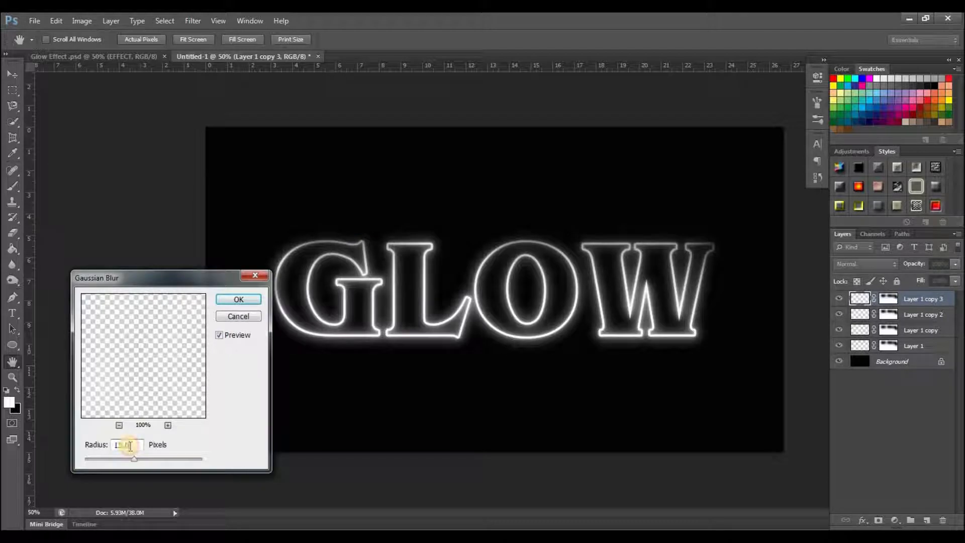
key(BackSpace)
key(BackSpace)
key(BackSpace)
text(30)
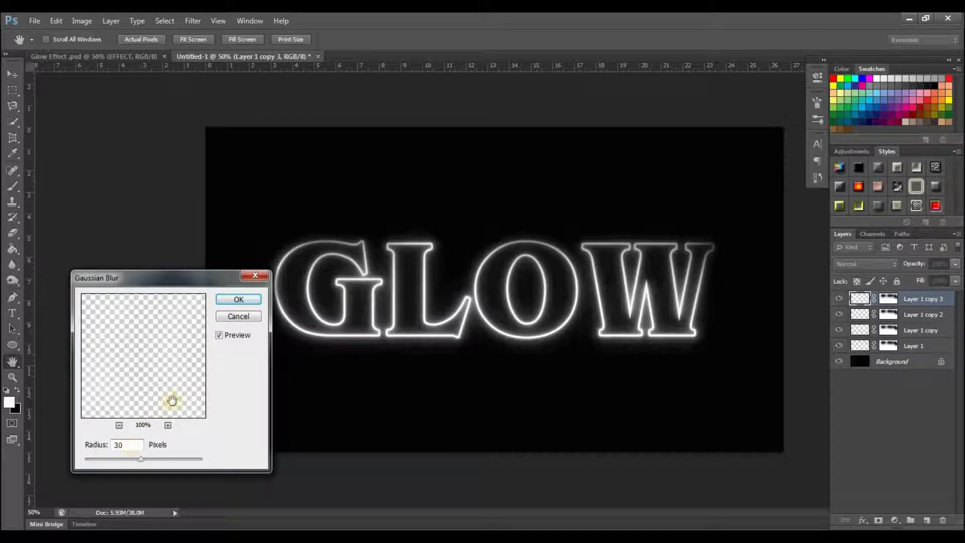
click(254, 299)
key(b)
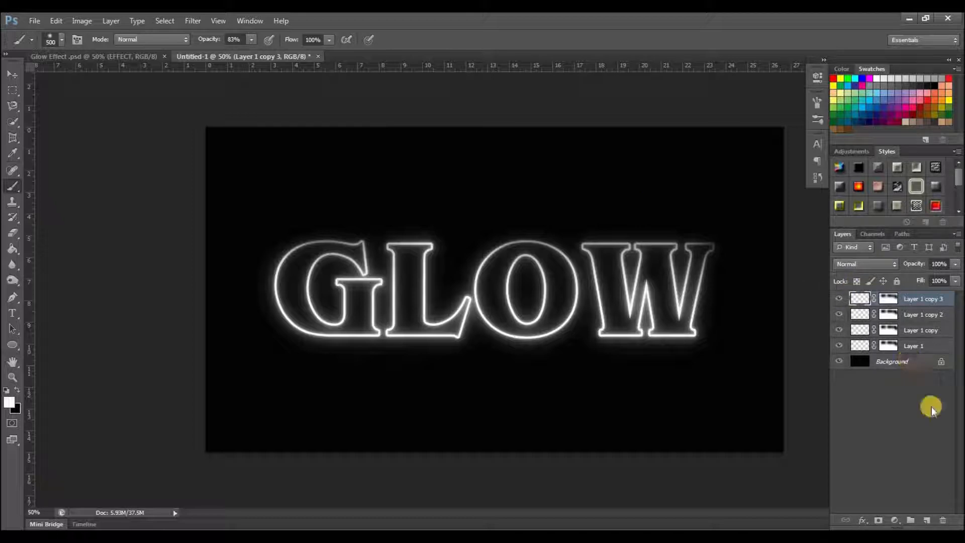
Add a layer on top of the stack, fill it with red (#f71212) and set its blend mode to Multiply
click(928, 521)
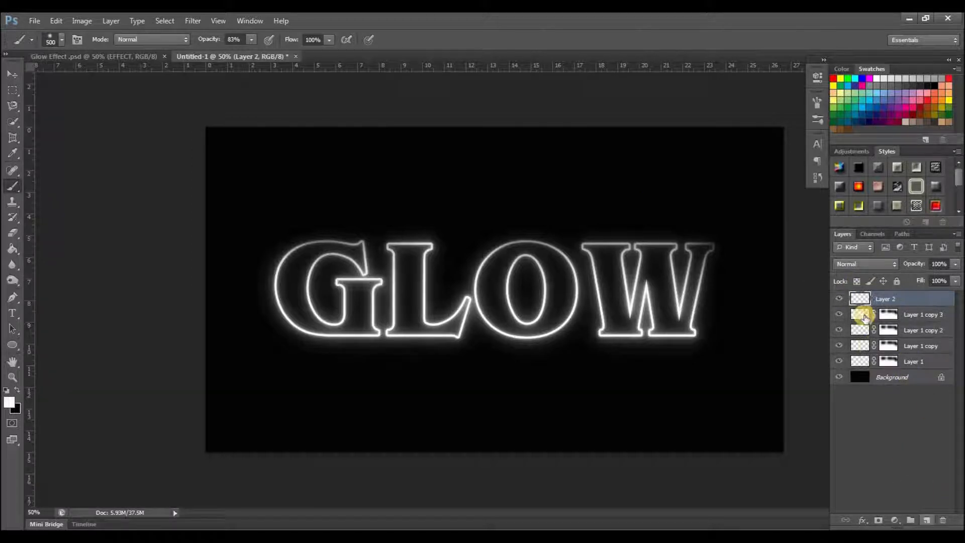
click(14, 248)
click(11, 400)
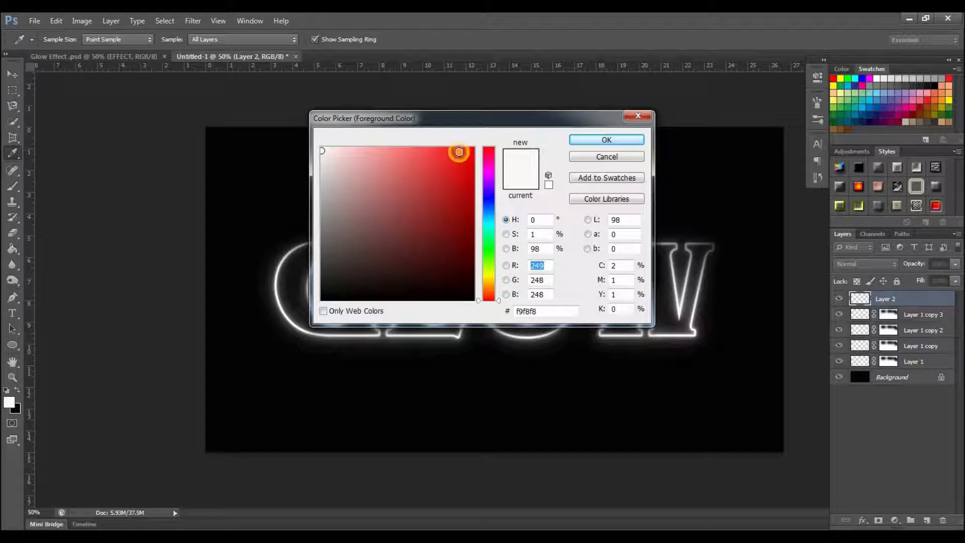
click(459, 156)
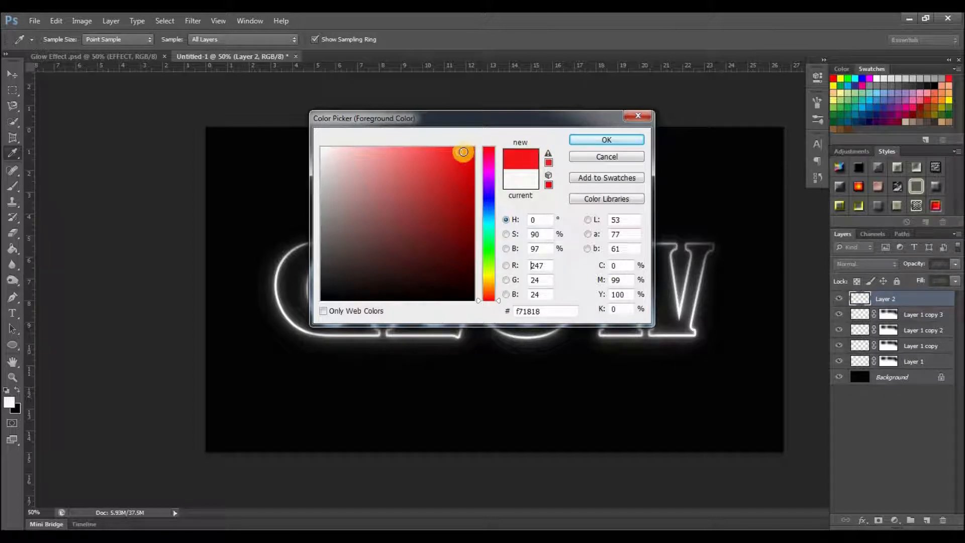
click(462, 152)
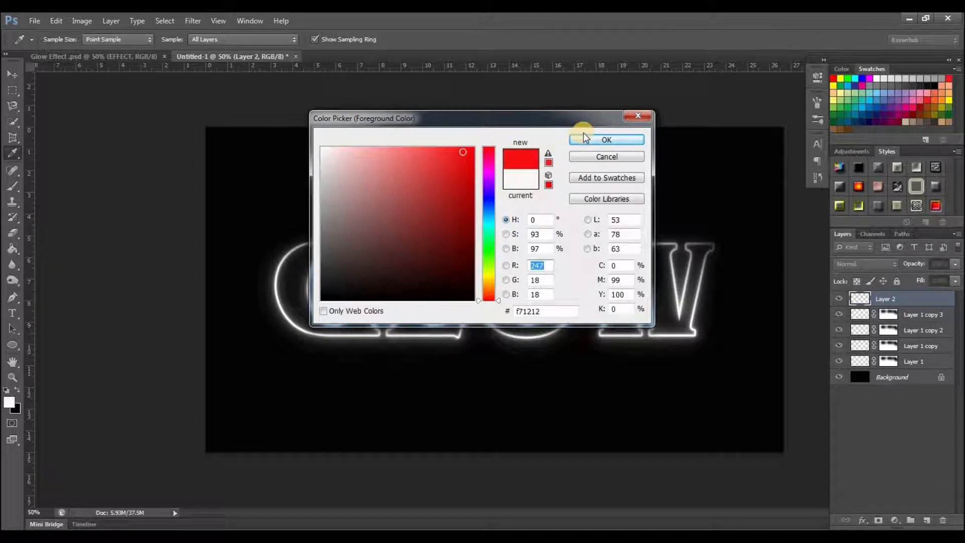
click(593, 141)
click(370, 181)
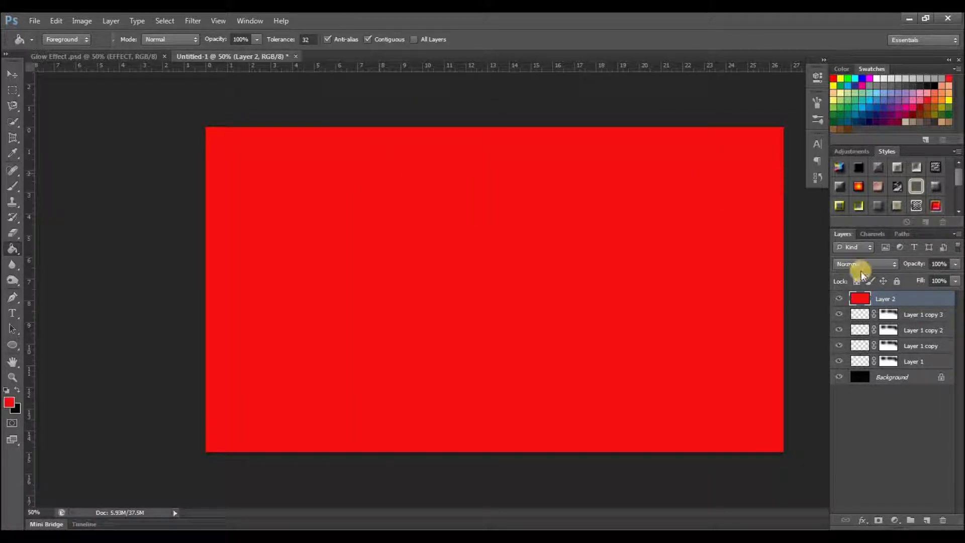
click(893, 265)
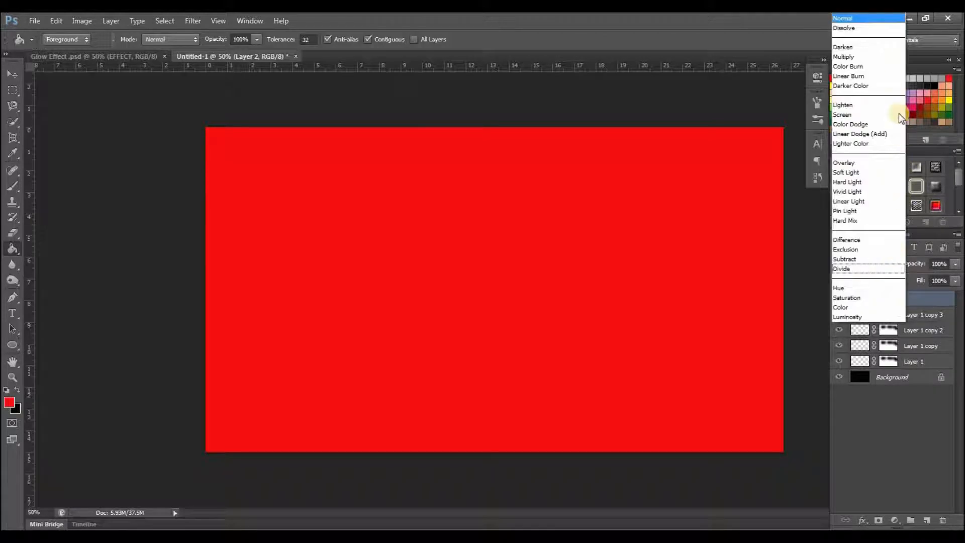
click(887, 56)
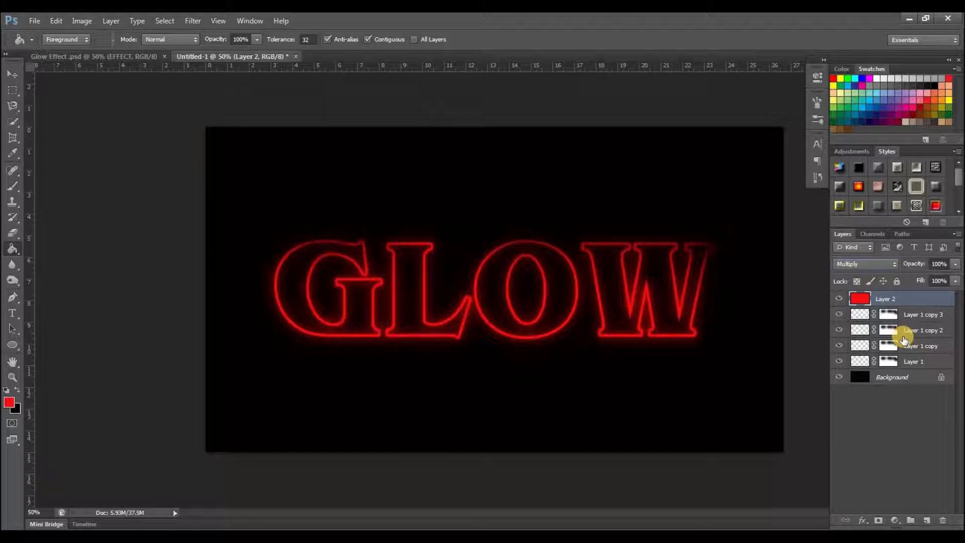
Create an empty layer directly above the Background layer and set the brush opacity to 9%
click(927, 518)
drag(880, 299, 886, 390)
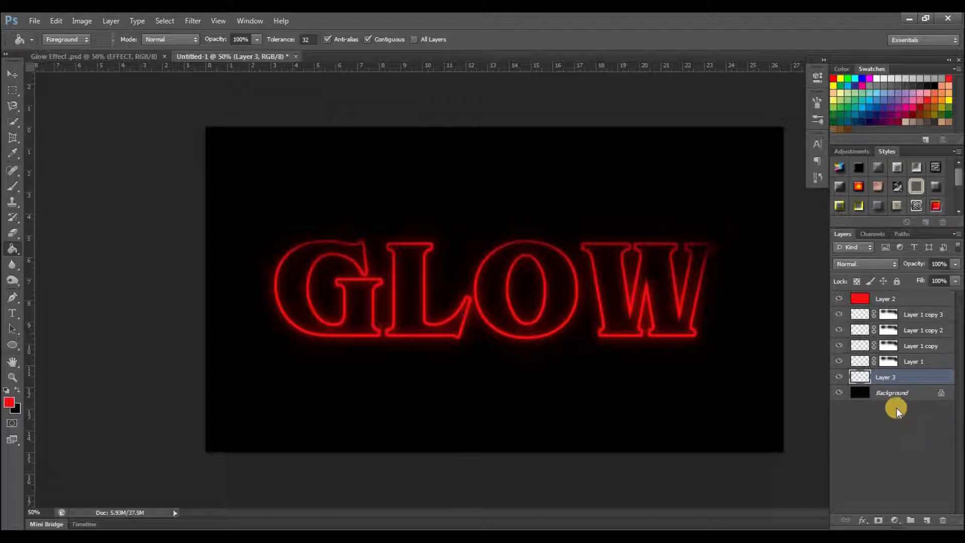
click(16, 183)
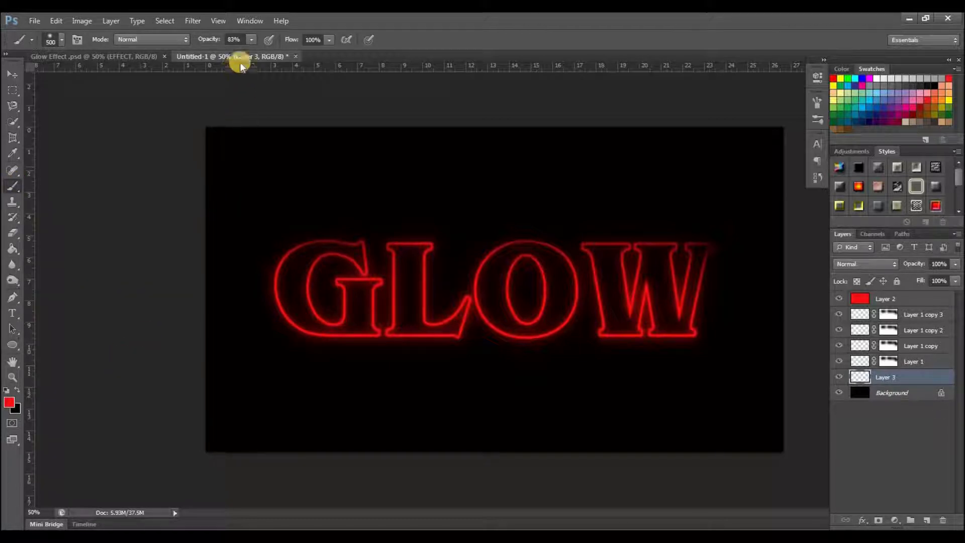
click(248, 42)
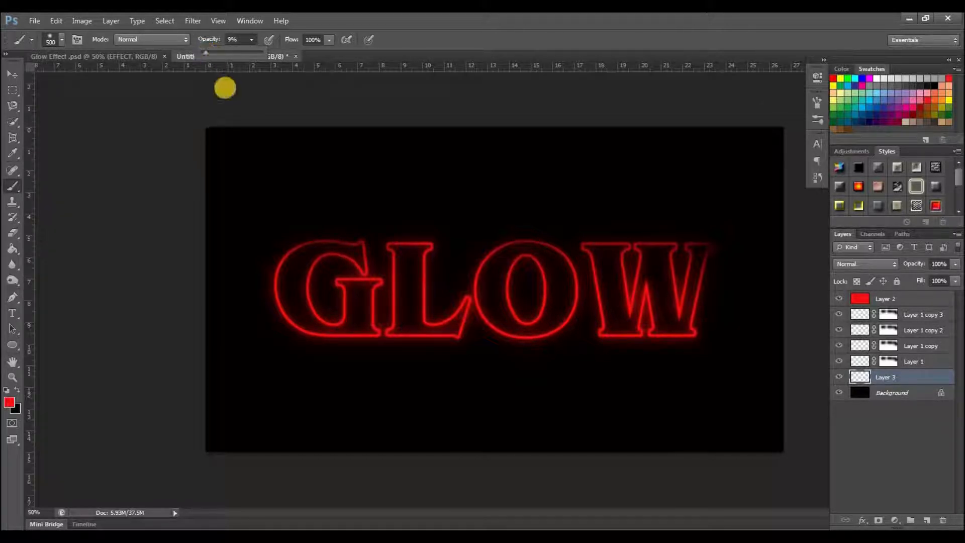
click(314, 195)
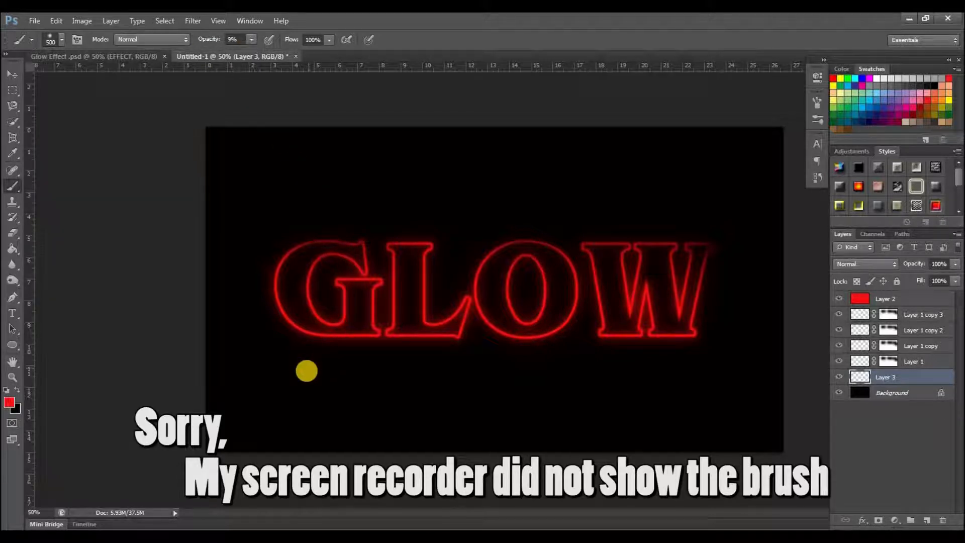
Paint a faint red haze beneath the letters and around the lower outer side of the G with the 500 px soft brush
mouse_move(308, 371)
mouse_down()
mouse_move(304, 364)
mouse_move(382, 365)
mouse_up()
click(452, 370)
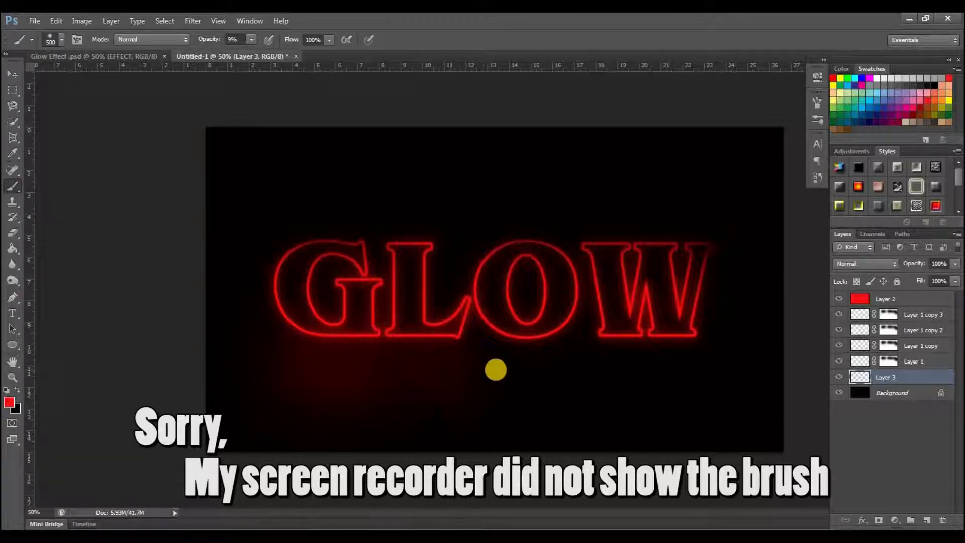
click(511, 371)
click(569, 368)
click(623, 366)
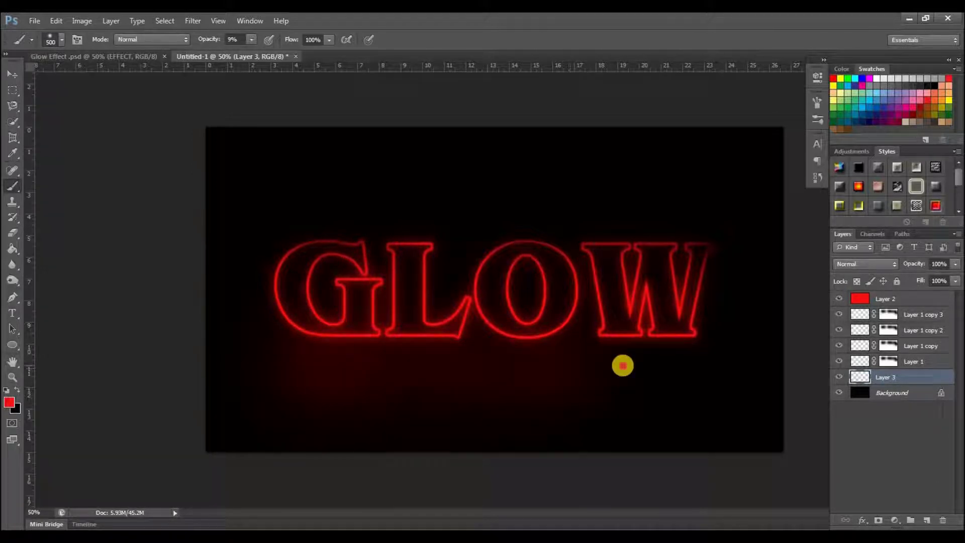
click(665, 366)
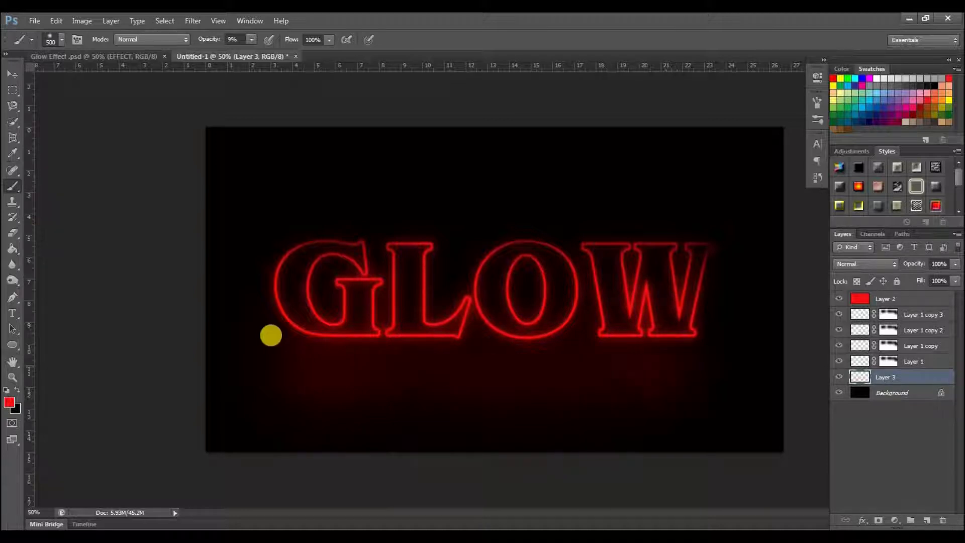
click(262, 340)
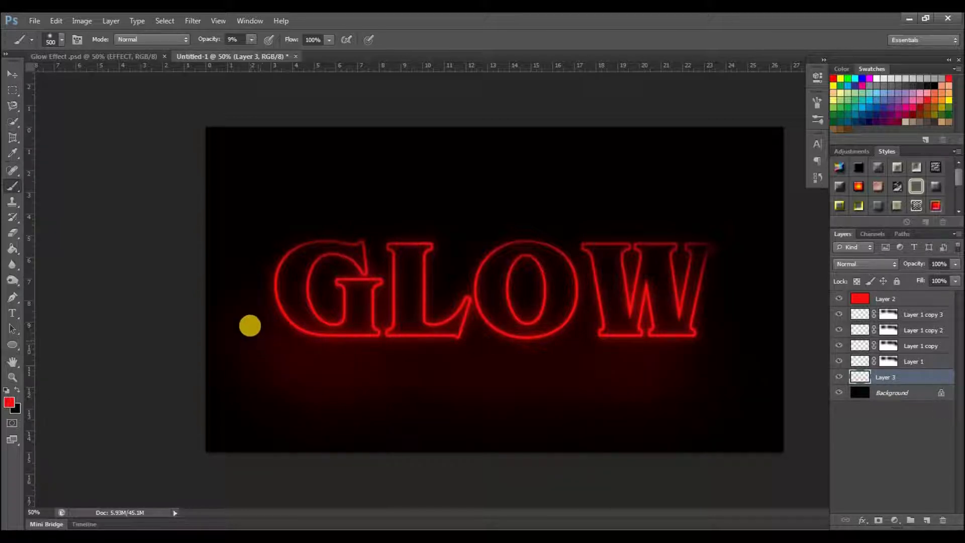
click(313, 379)
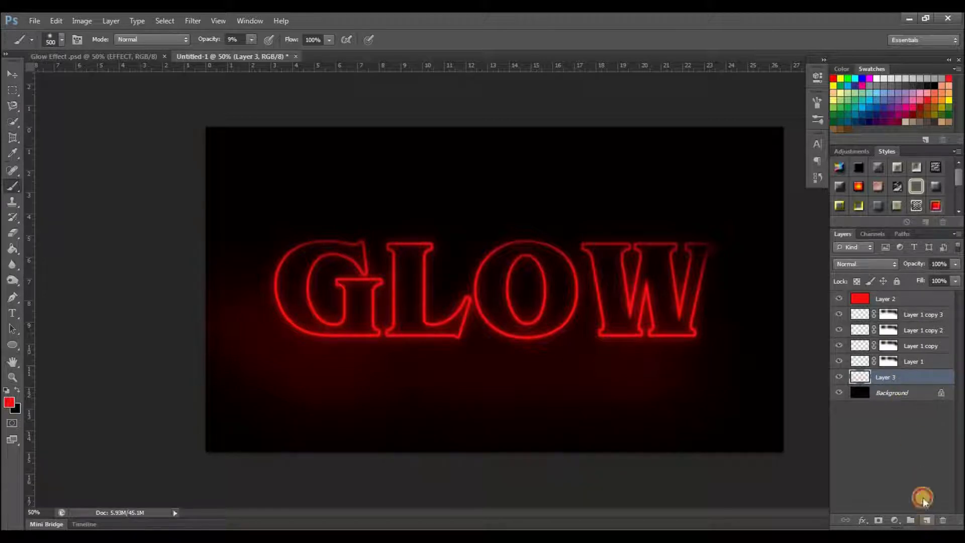
Add an empty layer directly below the red Multiply layer and set the foreground colour to white
click(926, 521)
drag(888, 374, 885, 308)
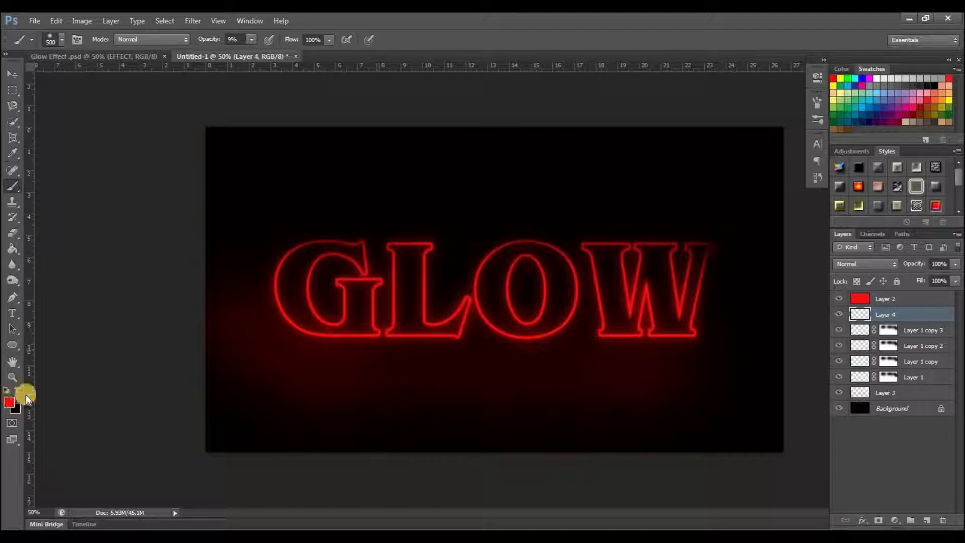
click(9, 401)
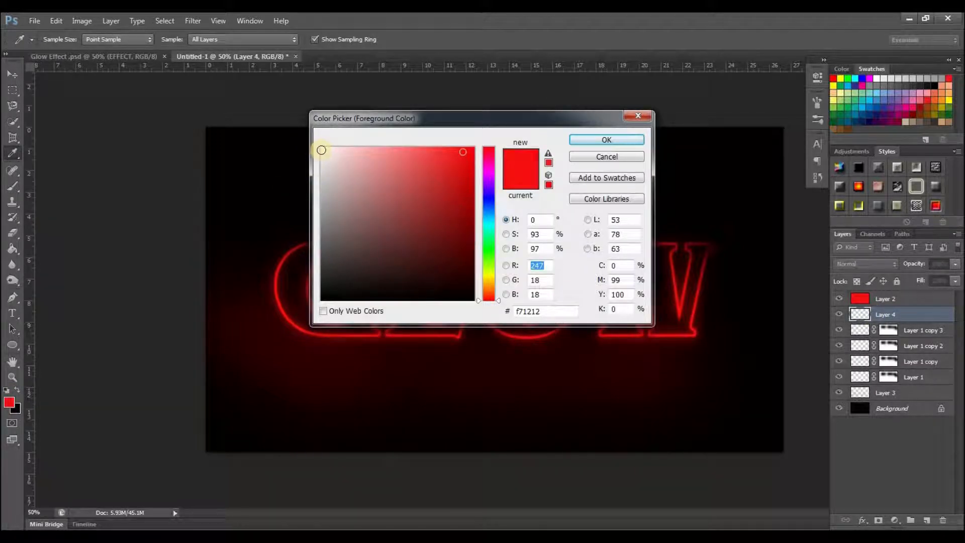
click(321, 149)
click(602, 142)
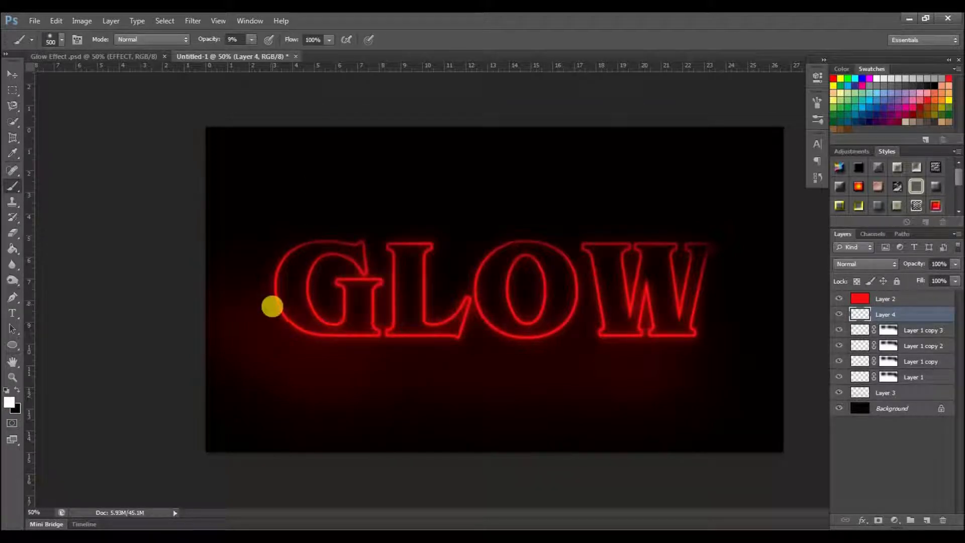
Reduce the soft brush to 200 px and dab white highlights along the lower edges of the GLOW letters
key(bracketleft)
key(bracketleft)
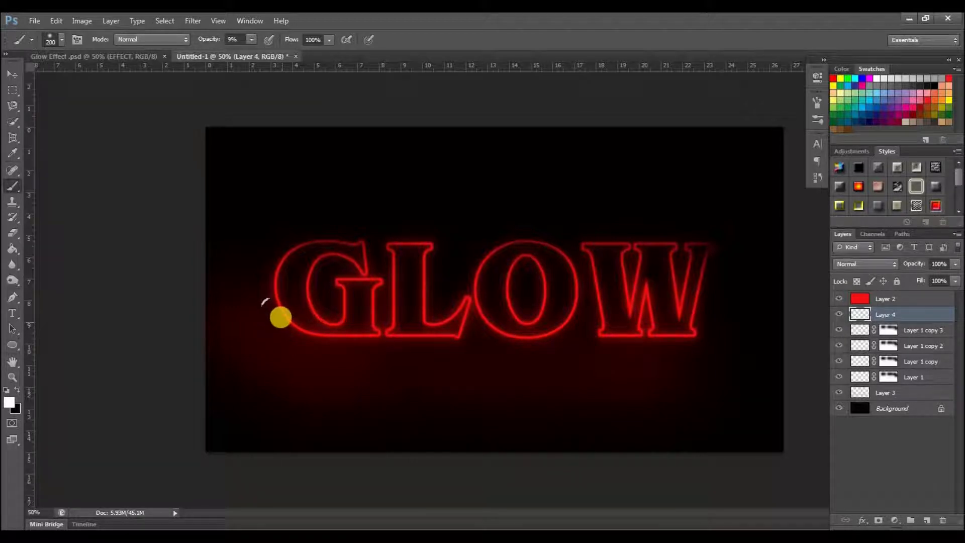
mouse_move(297, 323)
mouse_down()
mouse_move(303, 327)
mouse_move(287, 315)
mouse_up()
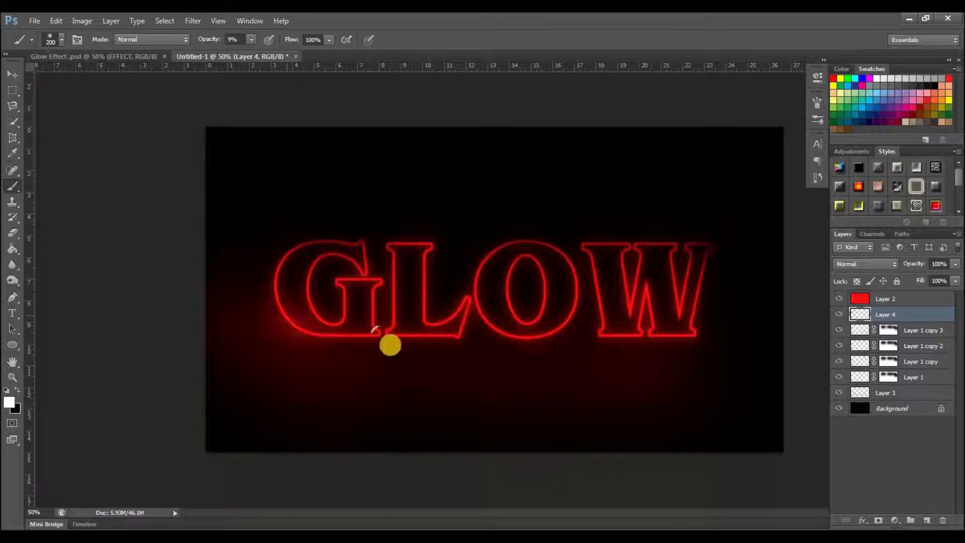
click(385, 331)
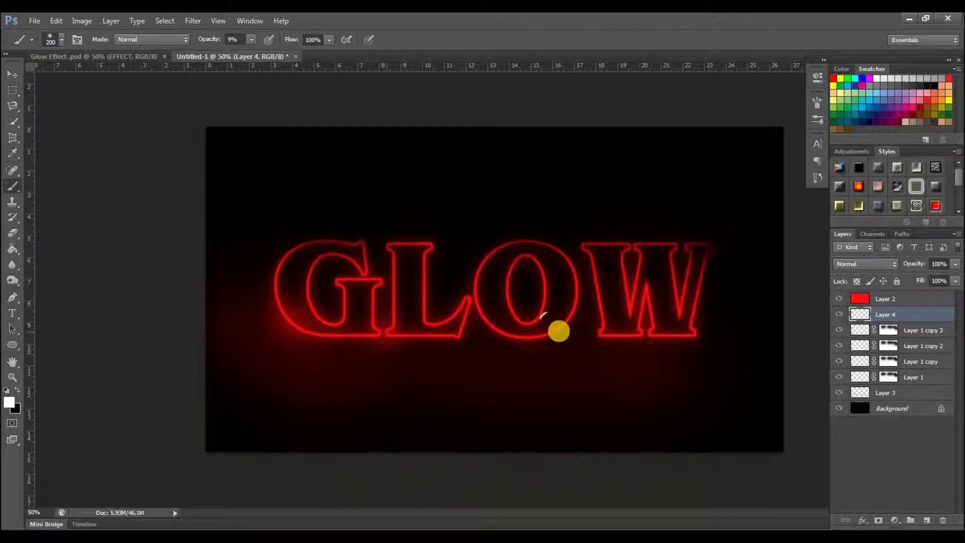
click(526, 340)
click(552, 339)
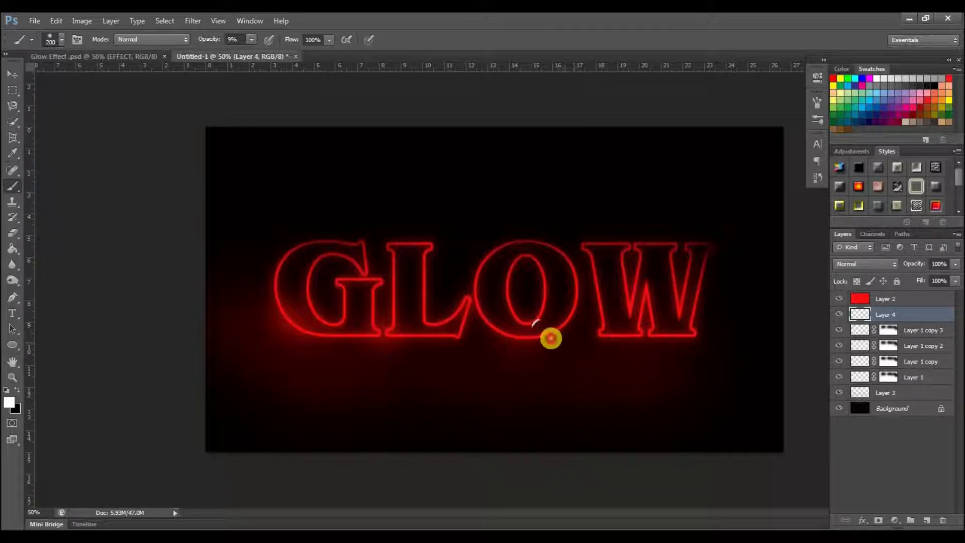
click(632, 336)
click(644, 335)
click(688, 334)
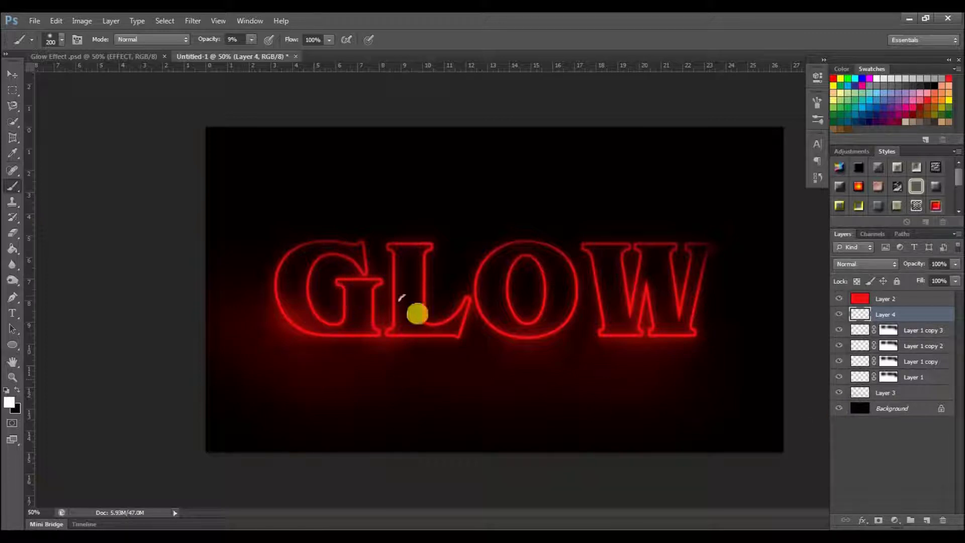
Darken the outer and lower edges of the haze on Layer 3 with the 200 px brush in black, then toggle the layer's visibility to compare
click(892, 393)
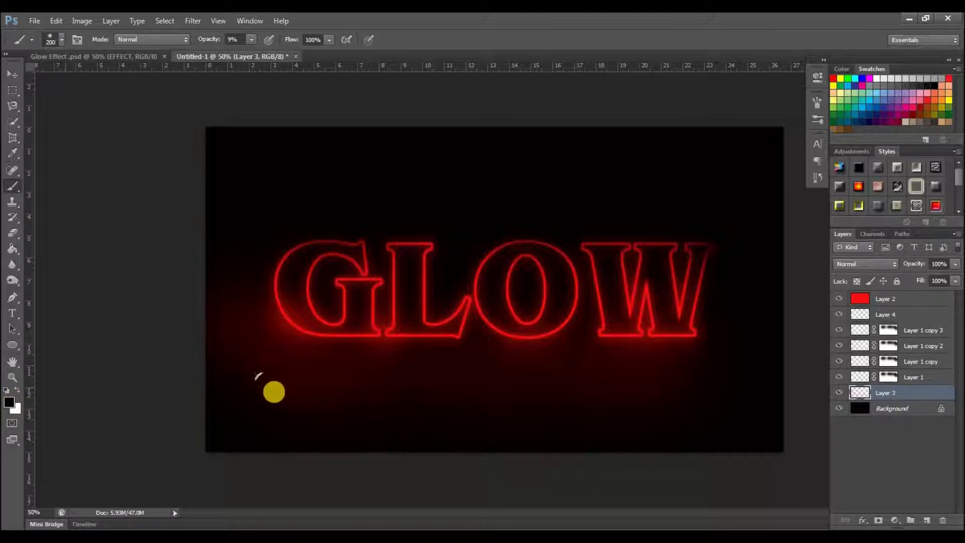
drag(199, 308, 211, 342)
mouse_move(220, 353)
mouse_down()
mouse_move(315, 401)
mouse_move(381, 412)
mouse_move(369, 411)
mouse_move(273, 401)
mouse_move(702, 403)
mouse_move(528, 398)
mouse_up()
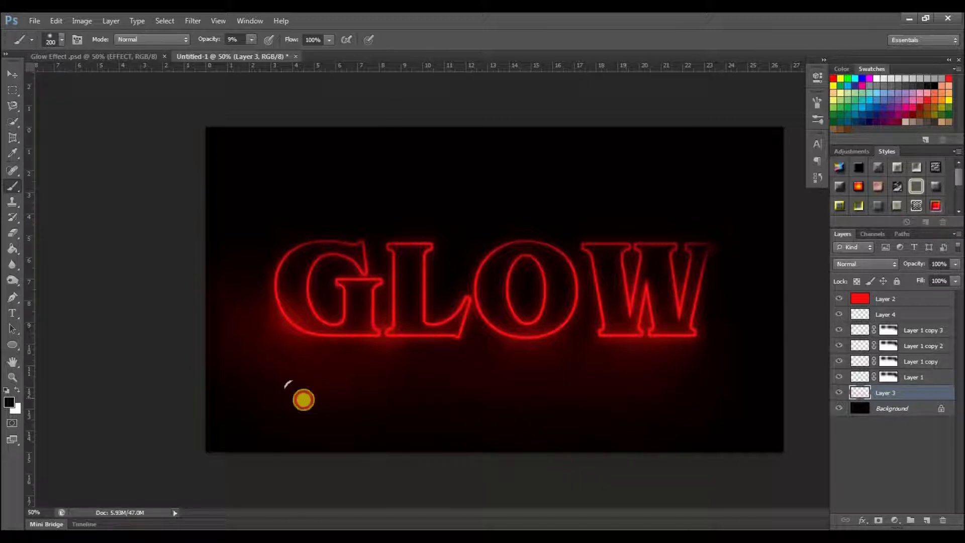
mouse_move(262, 382)
mouse_down()
mouse_move(202, 367)
mouse_move(206, 353)
mouse_move(352, 403)
mouse_move(587, 404)
mouse_move(694, 392)
mouse_move(410, 384)
mouse_move(729, 384)
mouse_move(255, 374)
mouse_move(411, 389)
mouse_move(288, 382)
mouse_move(205, 321)
mouse_move(204, 273)
mouse_move(221, 355)
mouse_move(207, 298)
mouse_move(214, 273)
mouse_move(223, 342)
mouse_move(212, 284)
mouse_move(210, 341)
mouse_move(223, 276)
mouse_move(223, 322)
mouse_move(224, 276)
mouse_move(226, 330)
mouse_move(233, 263)
mouse_move(220, 355)
mouse_move(258, 400)
mouse_move(336, 415)
mouse_move(469, 414)
mouse_move(681, 394)
mouse_up()
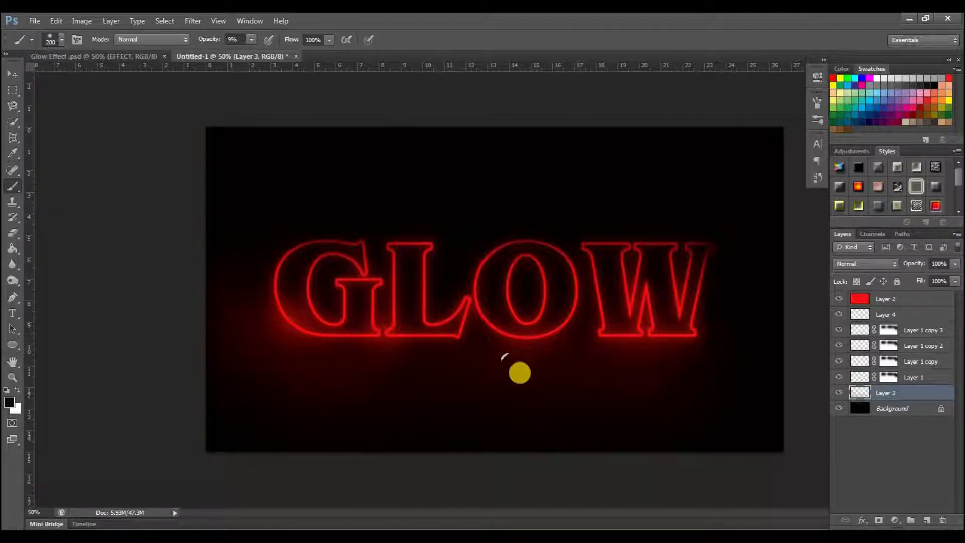
mouse_move(509, 370)
mouse_down()
mouse_move(508, 393)
mouse_move(348, 284)
mouse_move(367, 338)
mouse_move(377, 306)
mouse_up()
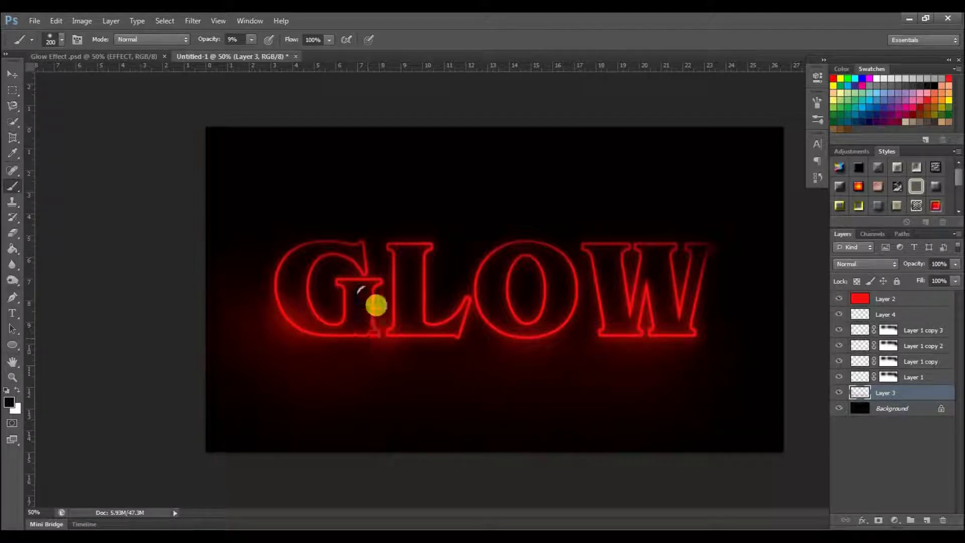
click(839, 394)
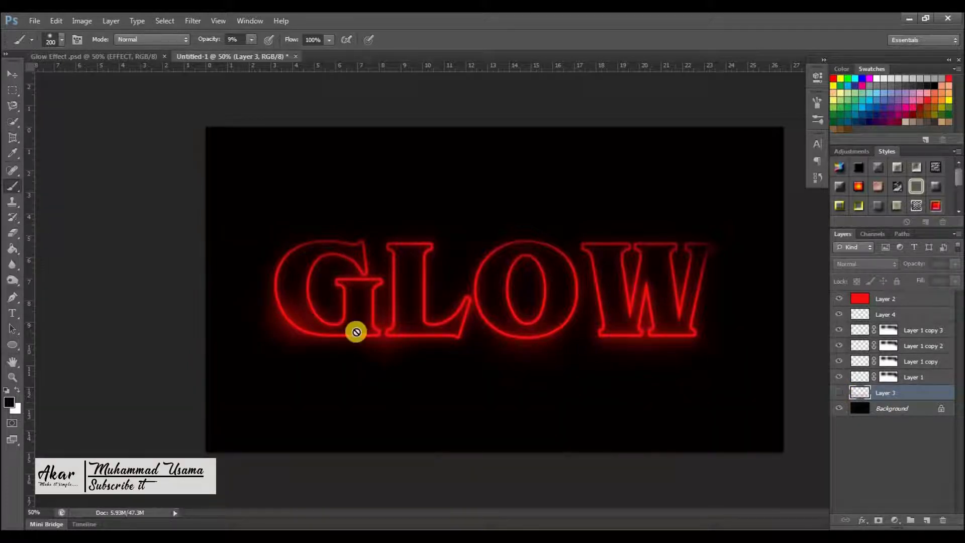
click(838, 393)
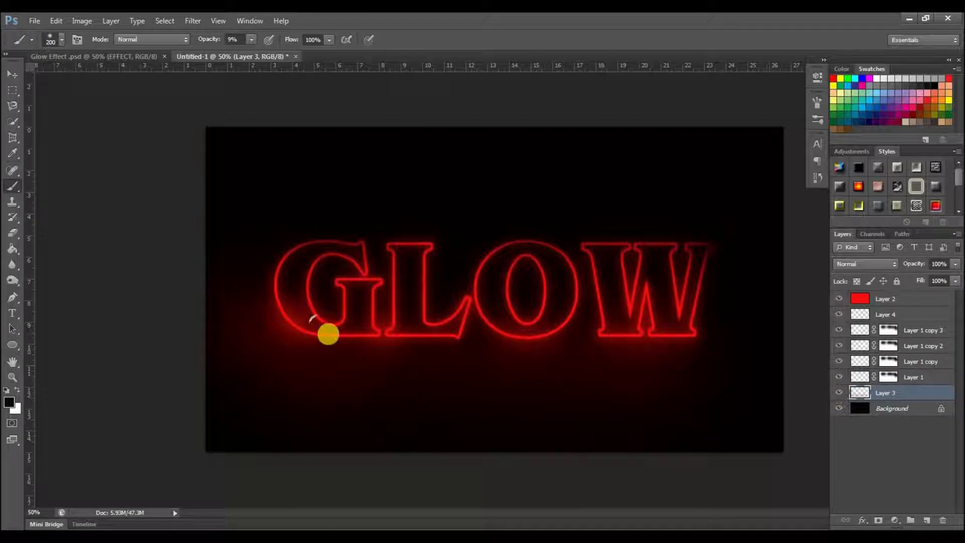